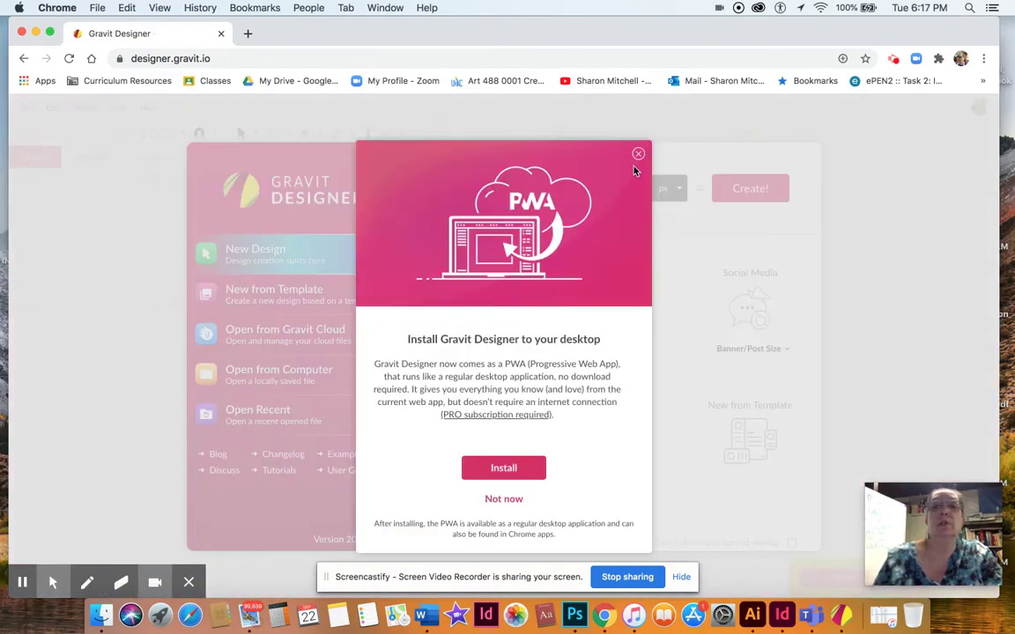
Dismiss the desktop installation offer and create a new US-Letter Portrait (8.5x11 in) design.
click(639, 155)
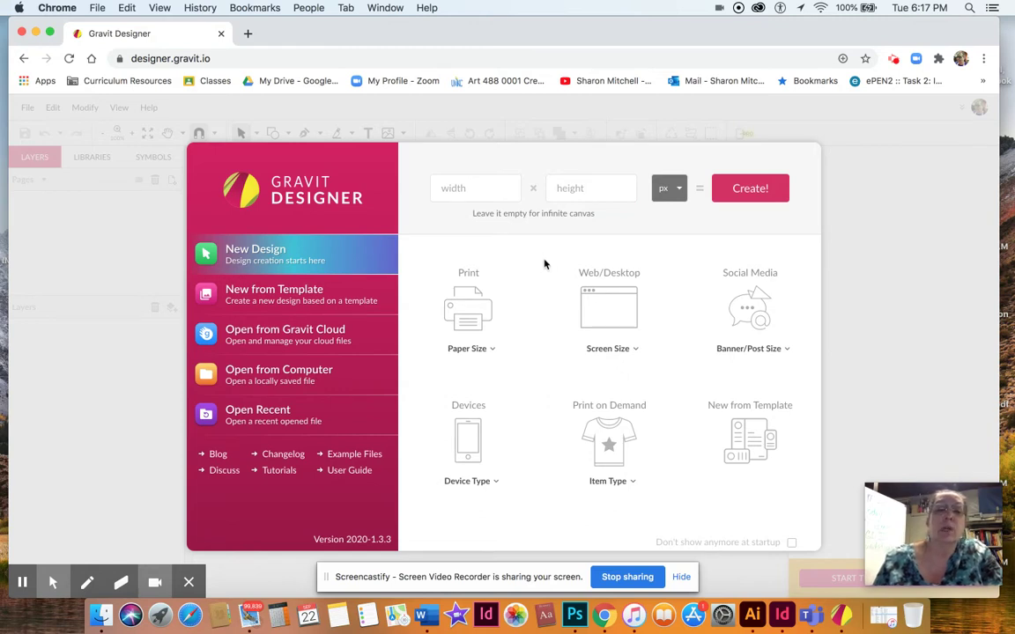
click(465, 351)
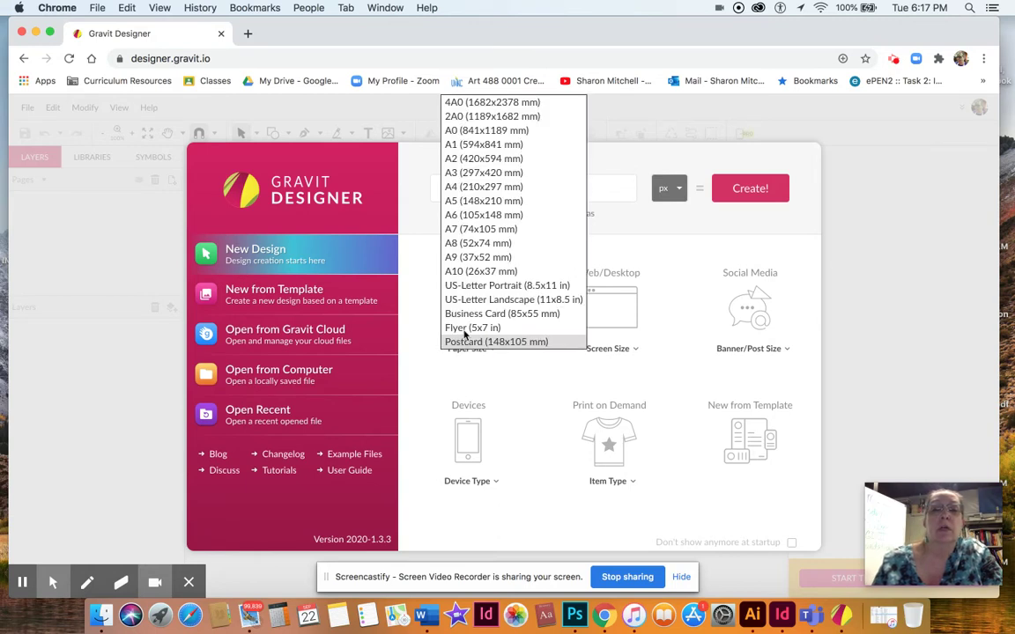
click(467, 287)
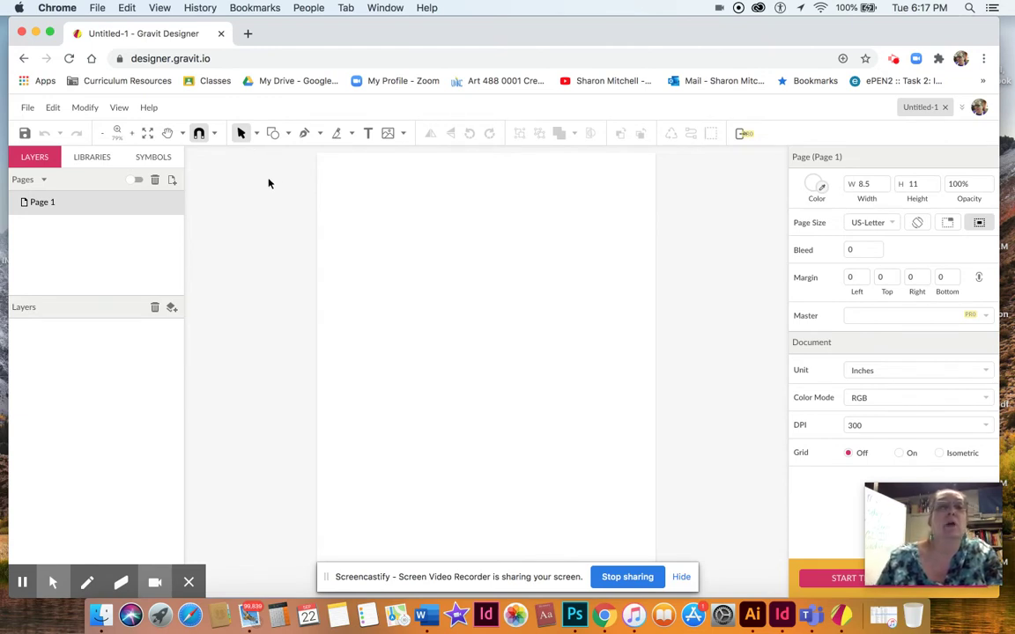
Draw a head ellipse about 2.5 by 3.2 in on the upper part of the page and fill it with orange #FF9900.
click(288, 134)
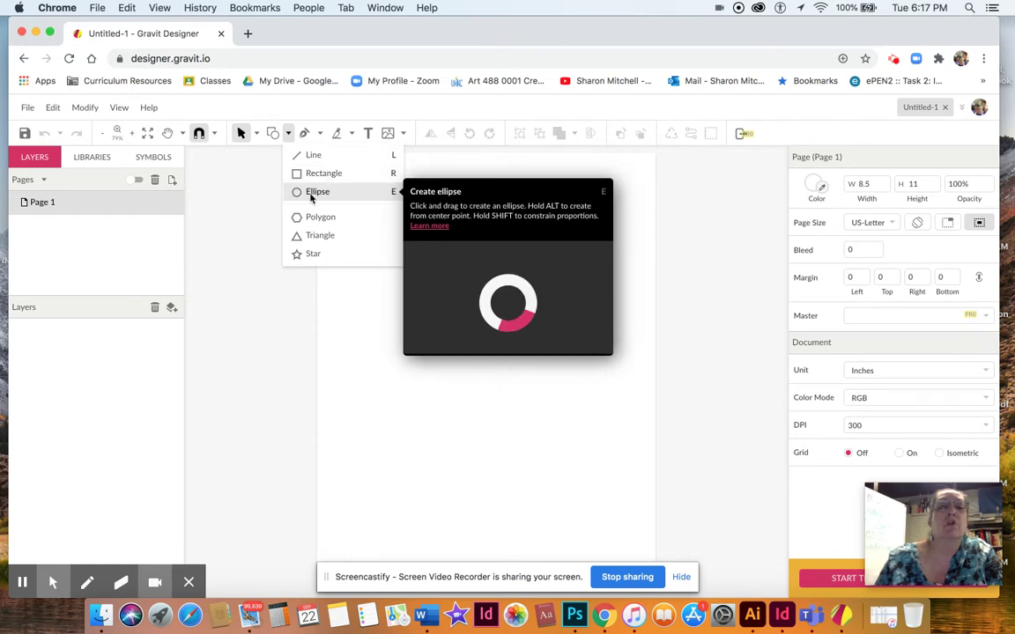
click(309, 192)
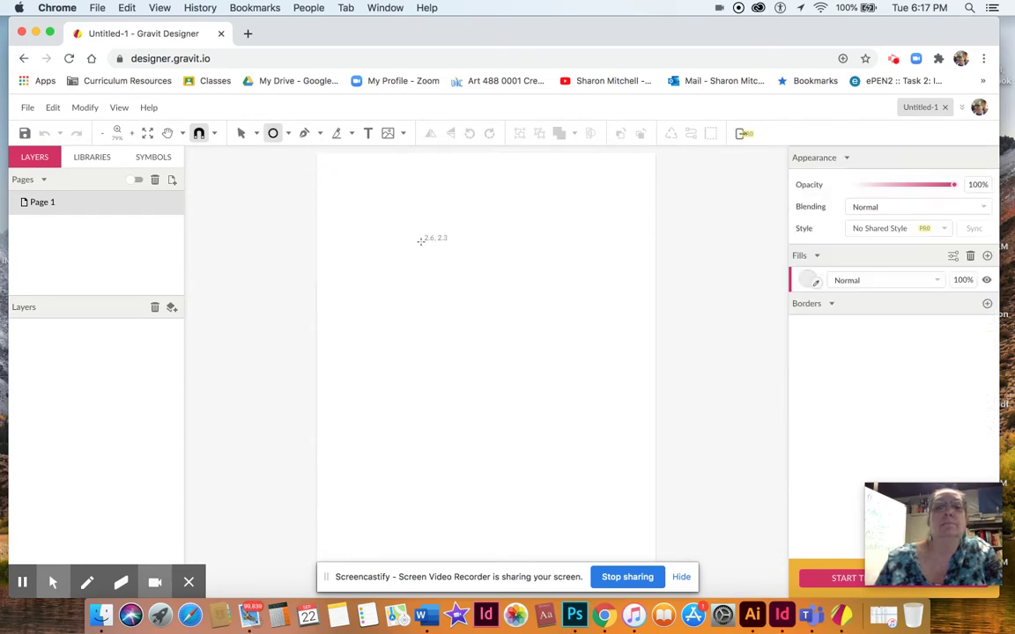
mouse_move(431, 220)
mouse_down()
mouse_move(476, 326)
mouse_move(532, 349)
mouse_up()
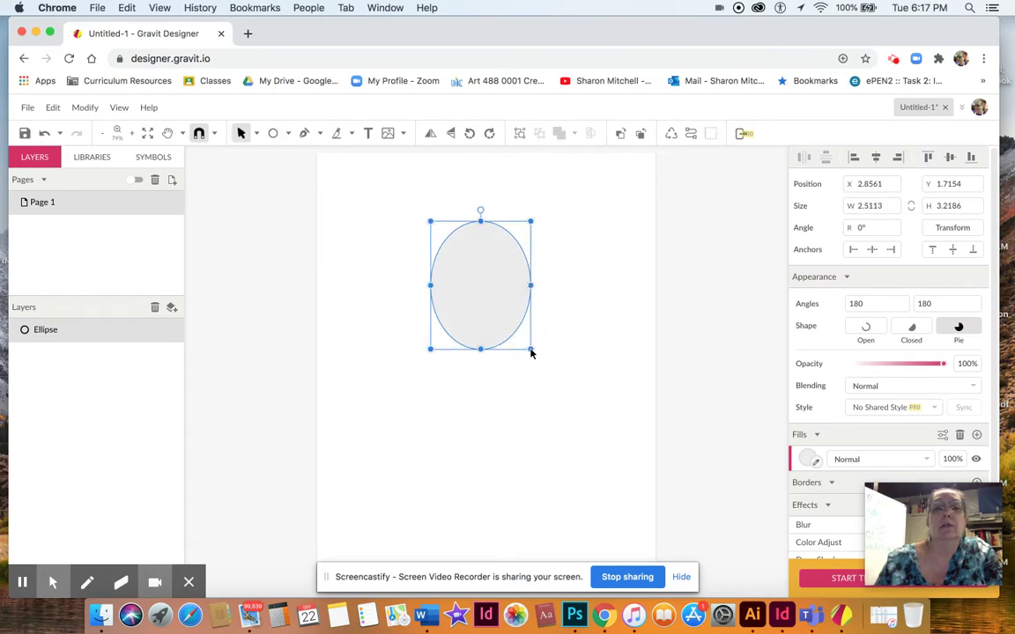
click(806, 457)
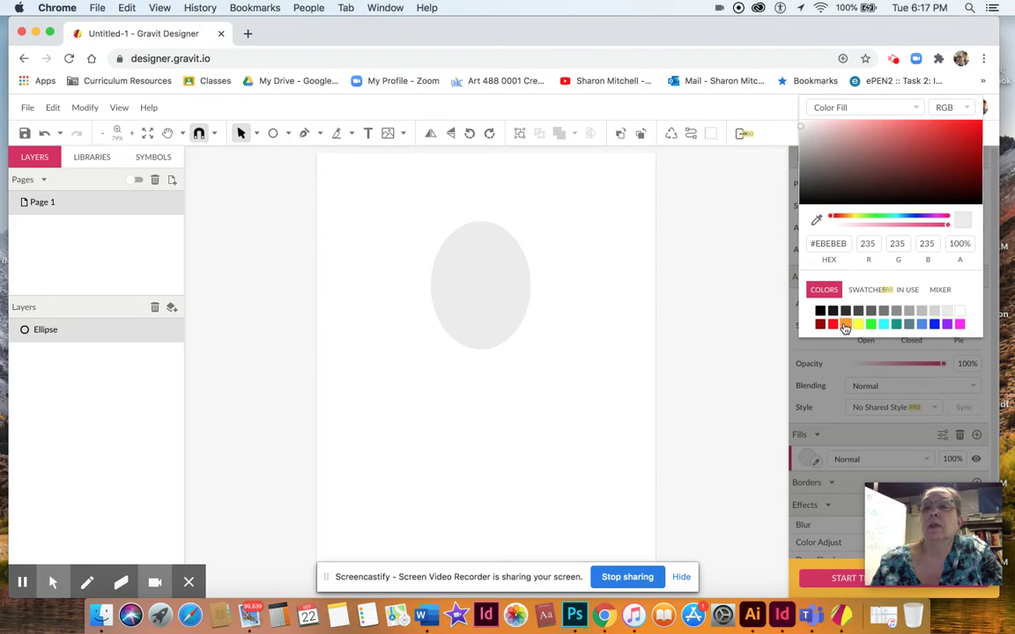
click(845, 324)
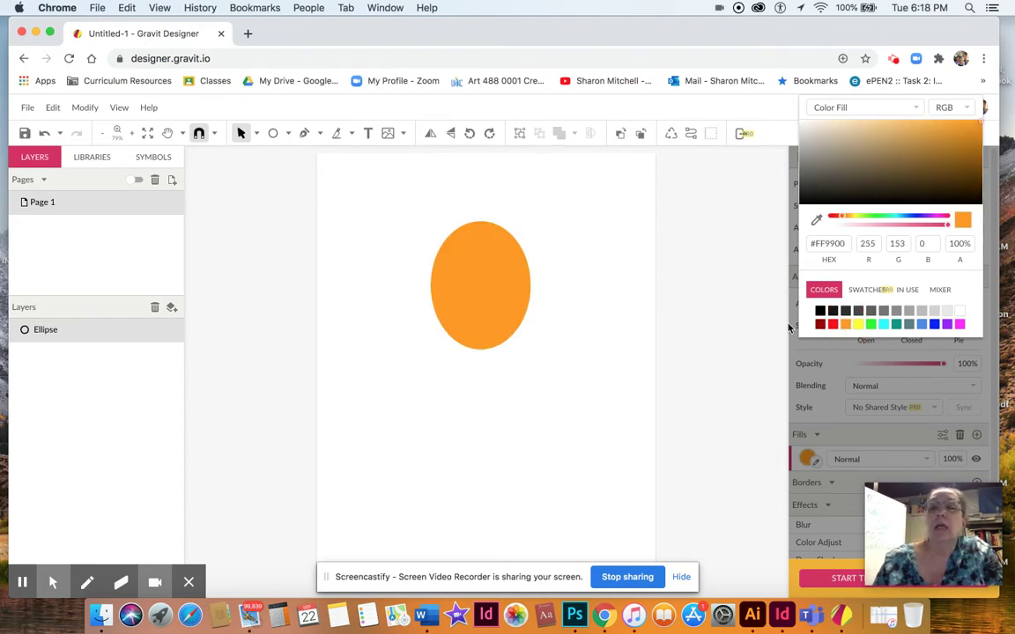
click(712, 324)
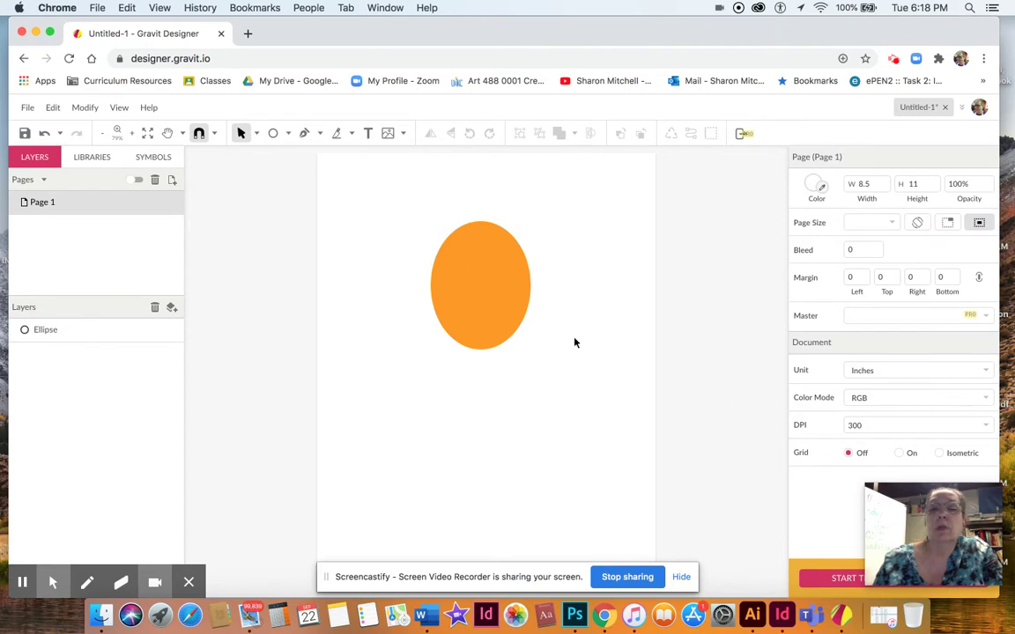
Add a 1 pt black border to the orange head ellipse.
click(476, 281)
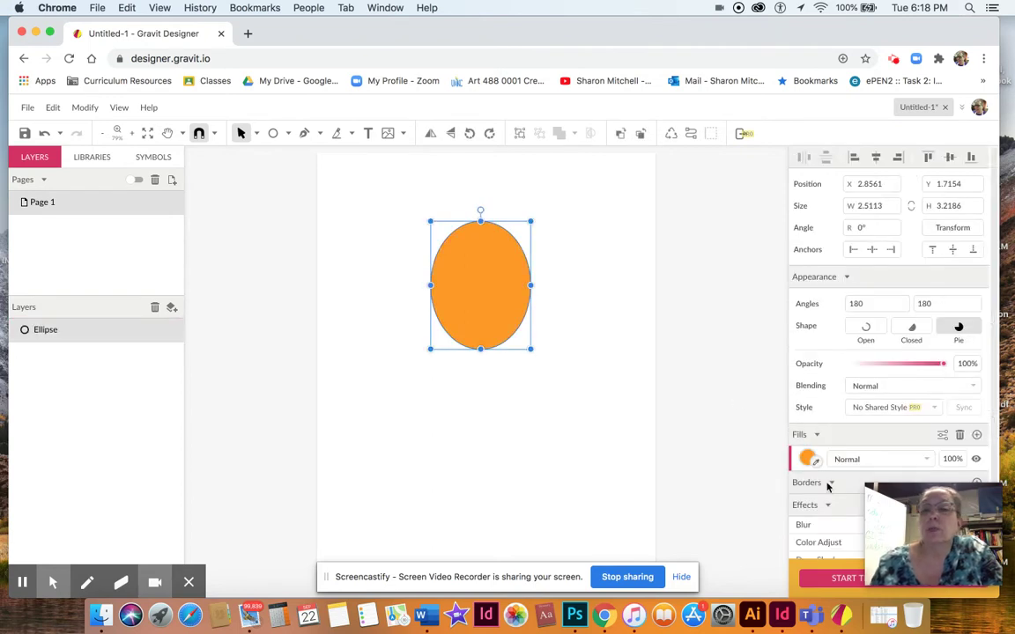
mouse_move(888, 491)
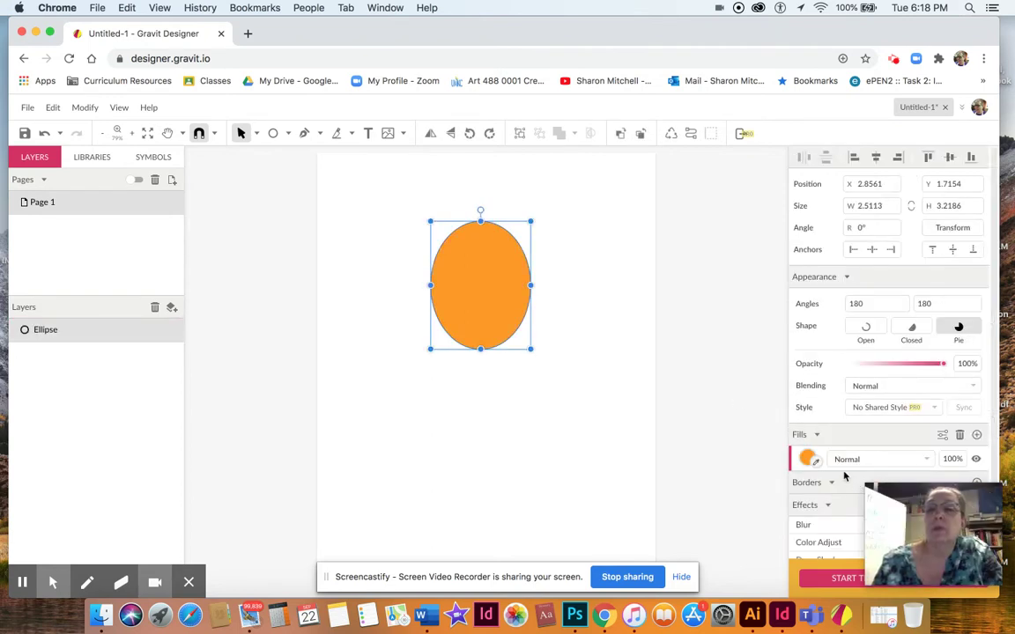
scroll(844, 477, down, 2)
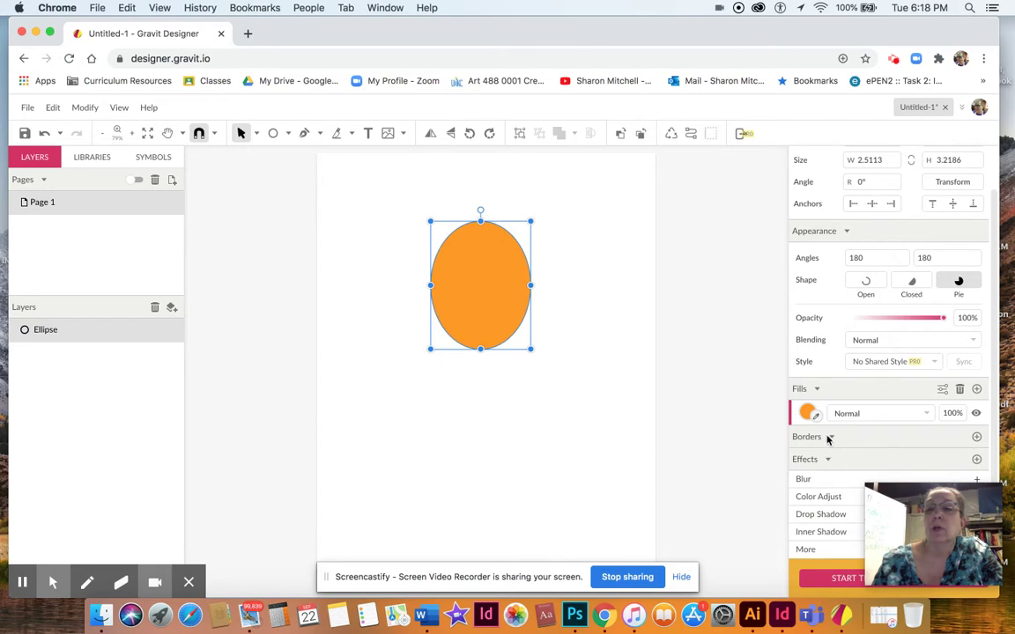
click(976, 438)
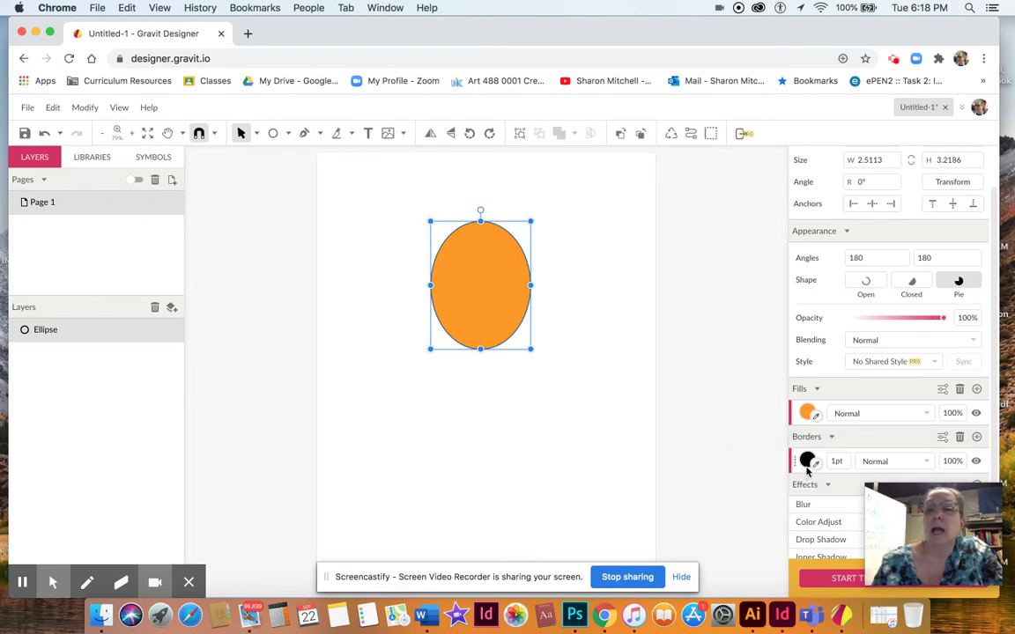
click(566, 355)
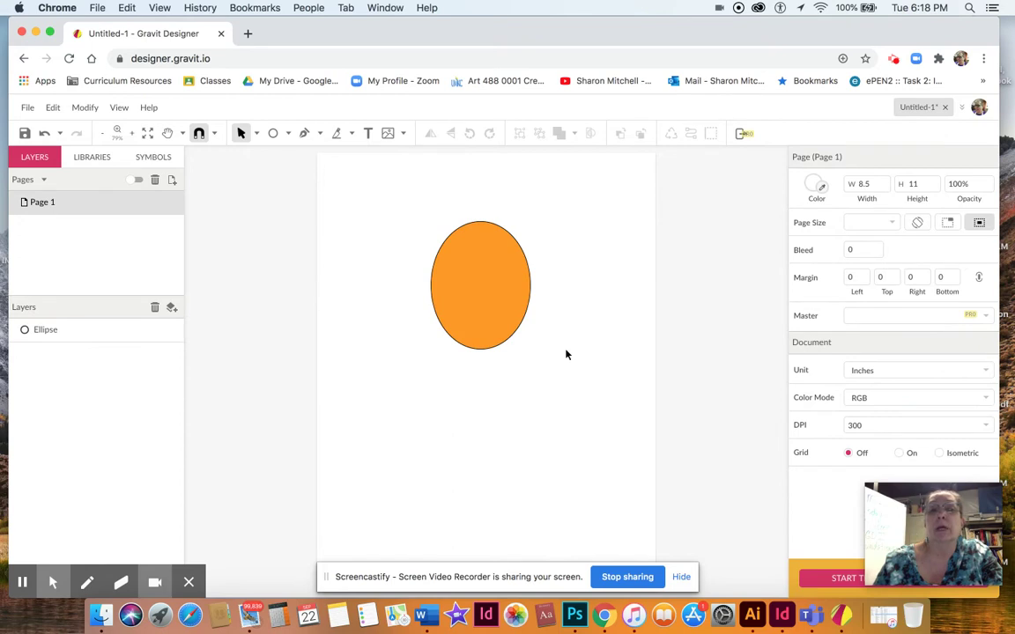
Draw an eye ellipse about 0.53 by 0.78 in on the left side of the head and fill it white.
click(287, 134)
click(297, 191)
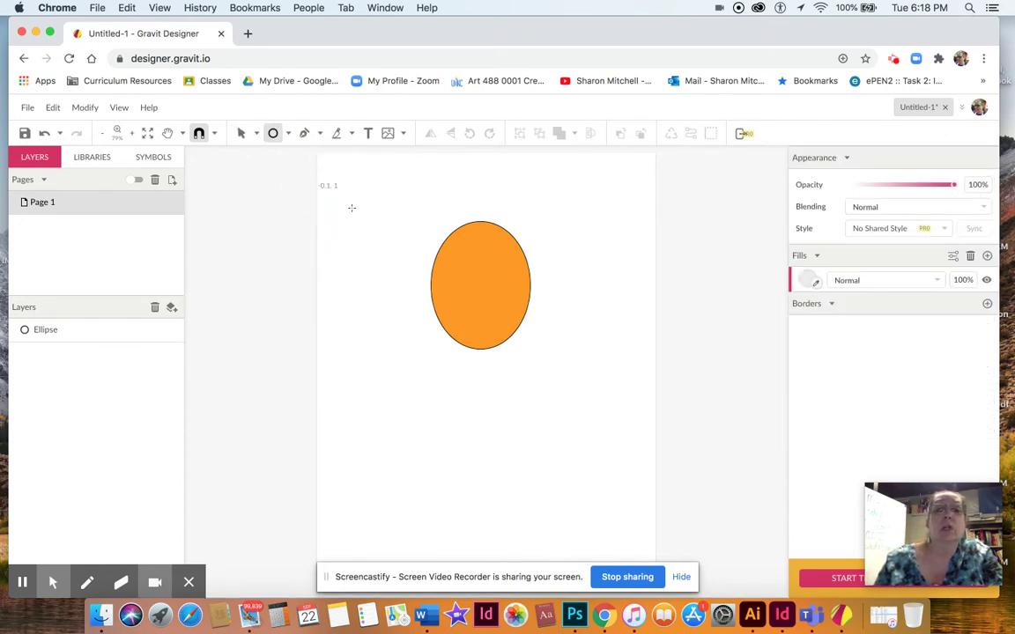
drag(445, 258, 468, 294)
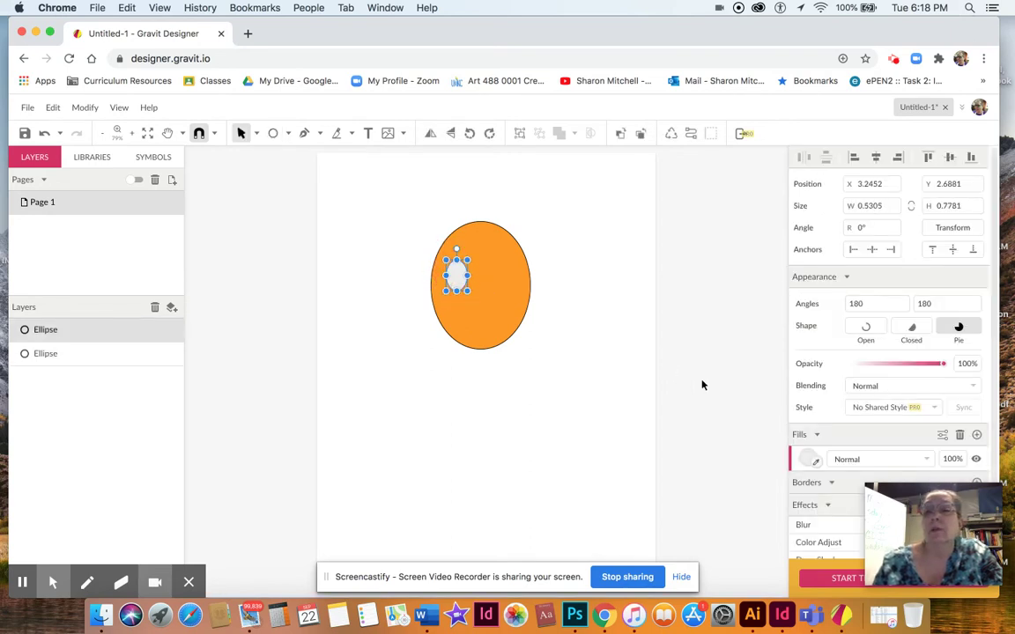
click(808, 459)
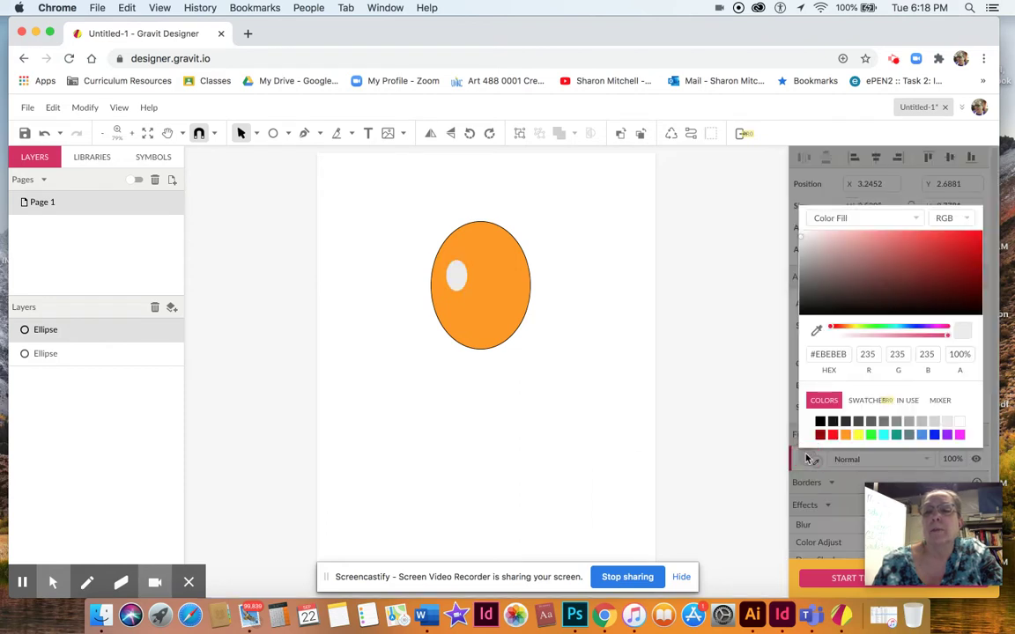
click(960, 423)
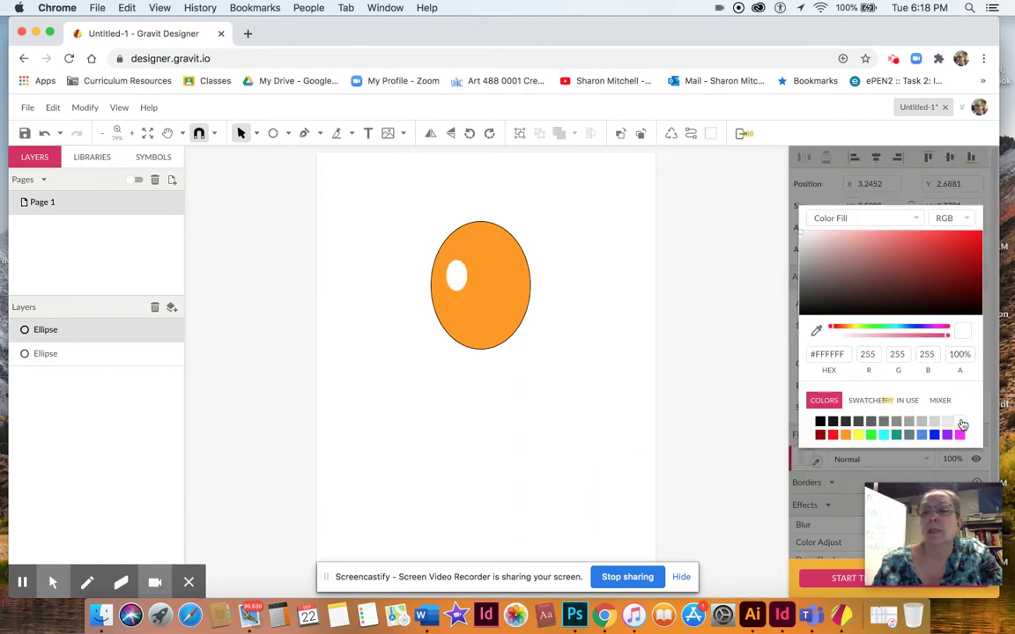
click(851, 485)
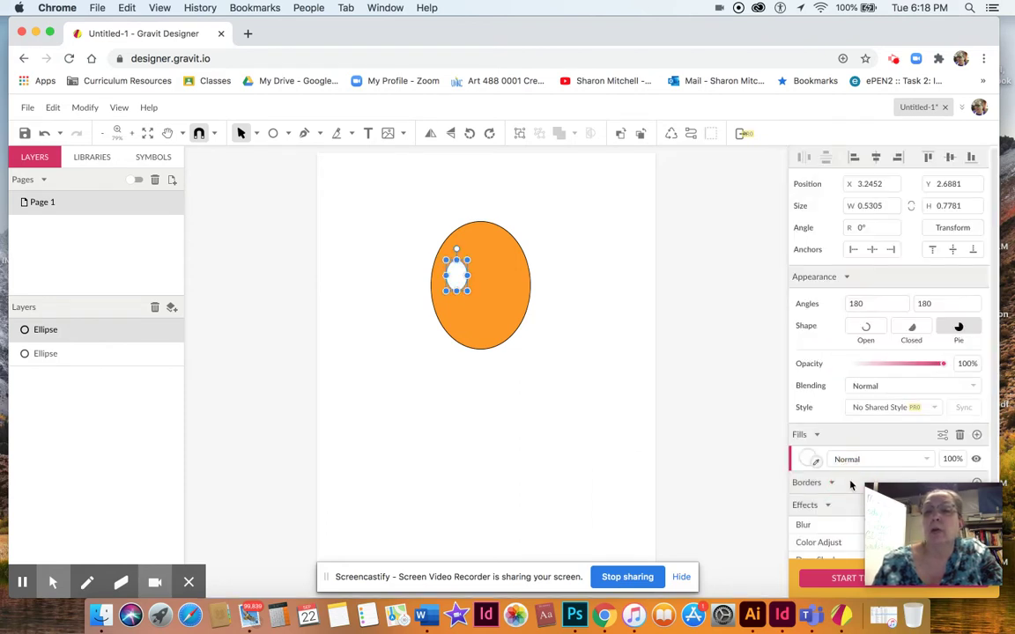
Add a 1 pt black border to the white eye ellipse.
scroll(851, 485, down, 2)
click(977, 438)
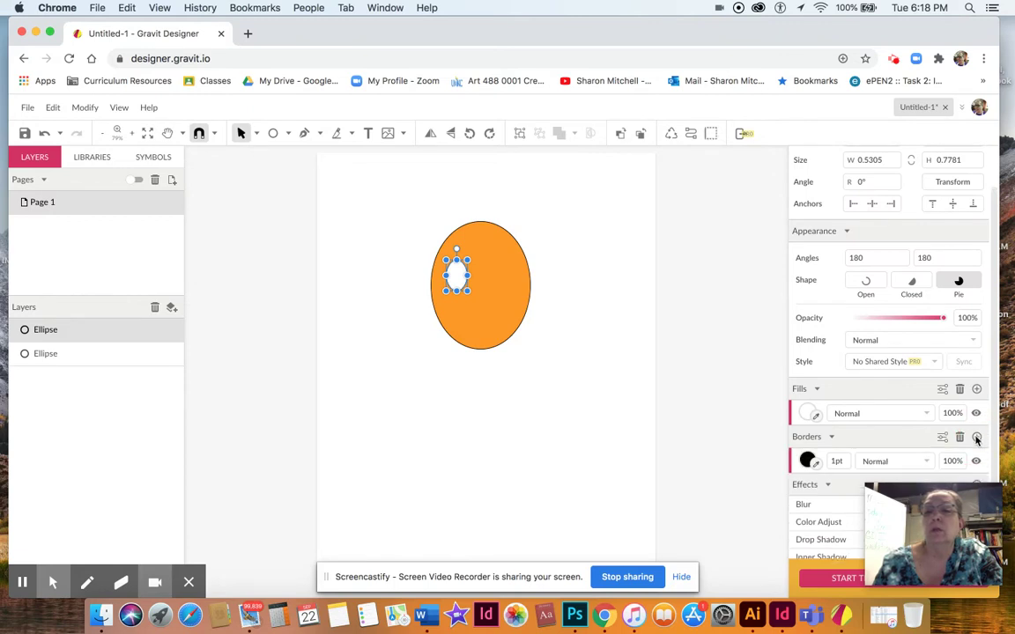
click(736, 370)
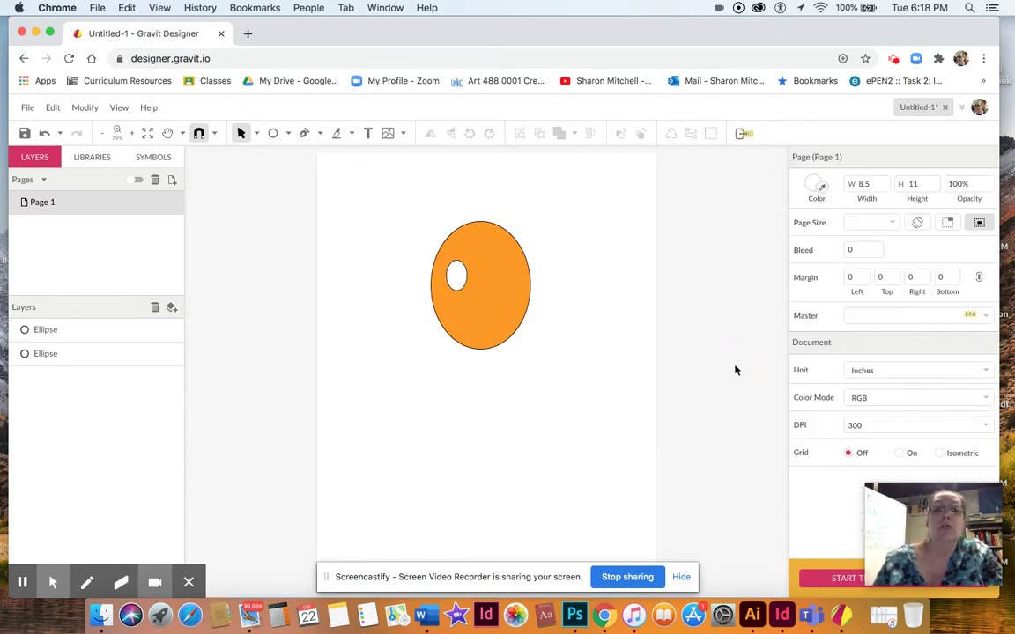
Duplicate the white eye and place the copy level with it on the right side of the head.
click(459, 277)
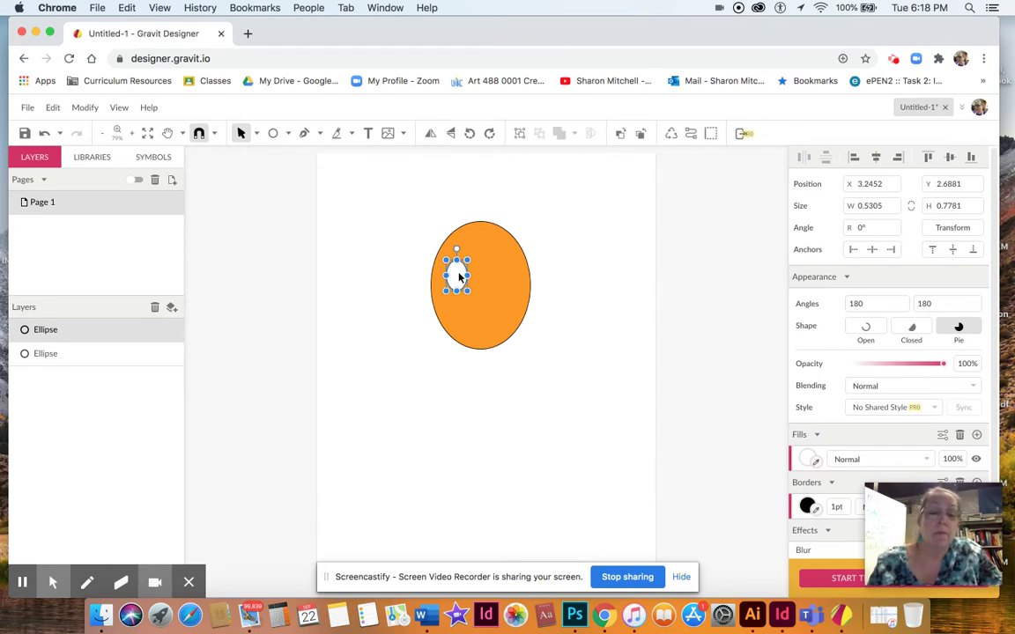
drag(459, 278, 499, 278)
click(593, 236)
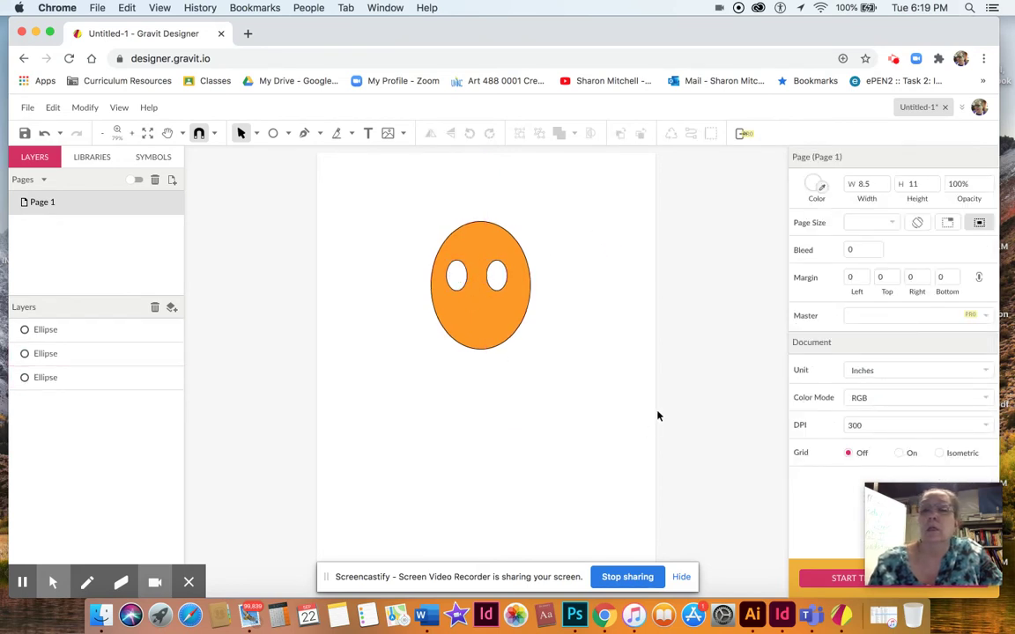
Draw a pupil ellipse about 0.18 by 0.25 in inside the left eye and fill it black.
click(287, 133)
click(310, 193)
click(455, 273)
drag(455, 273, 461, 284)
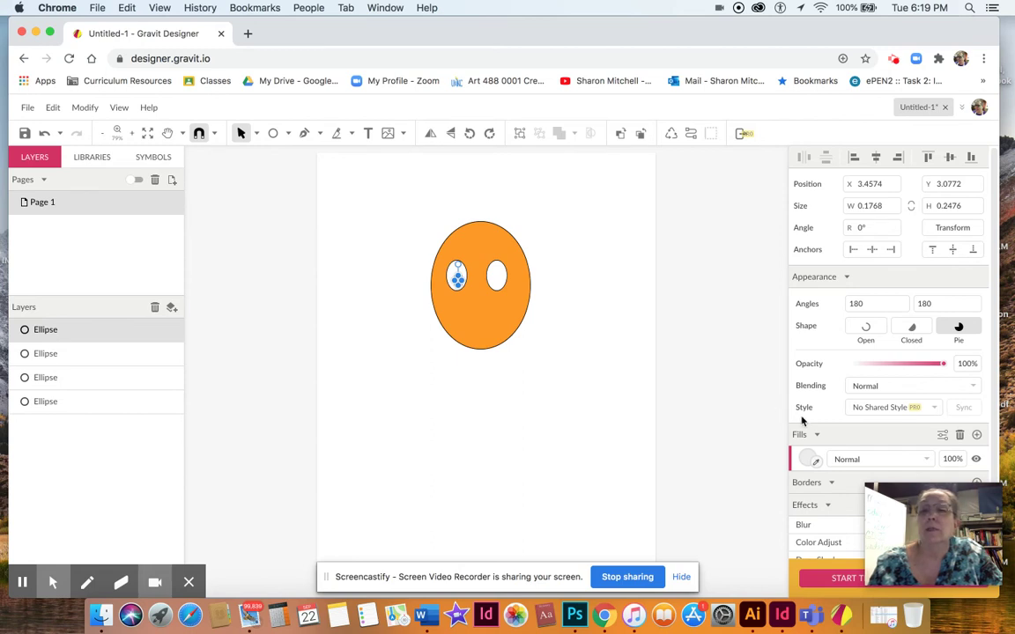
click(810, 460)
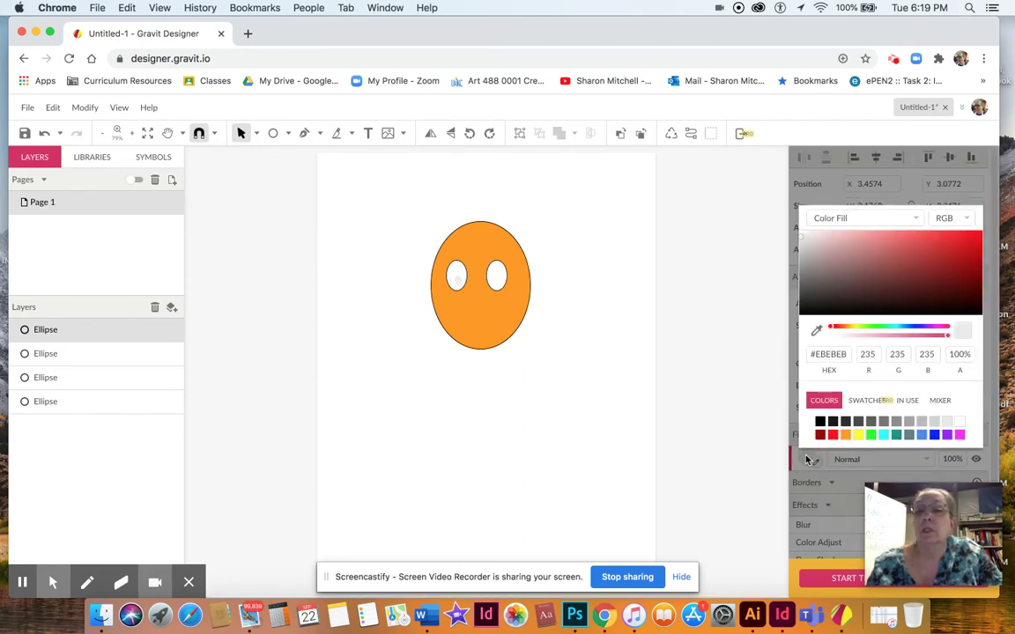
click(820, 422)
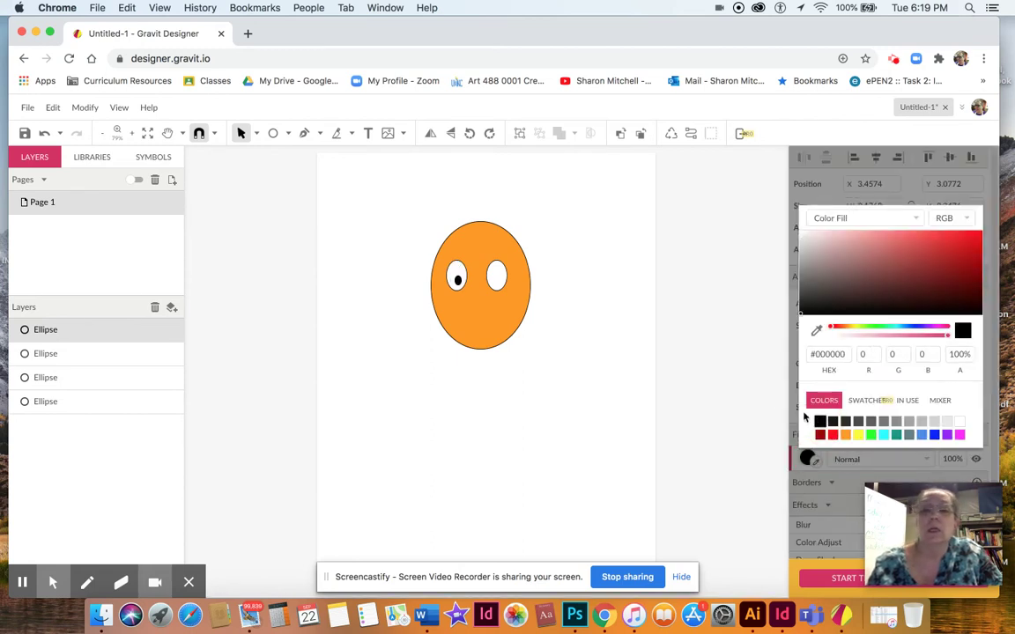
click(759, 381)
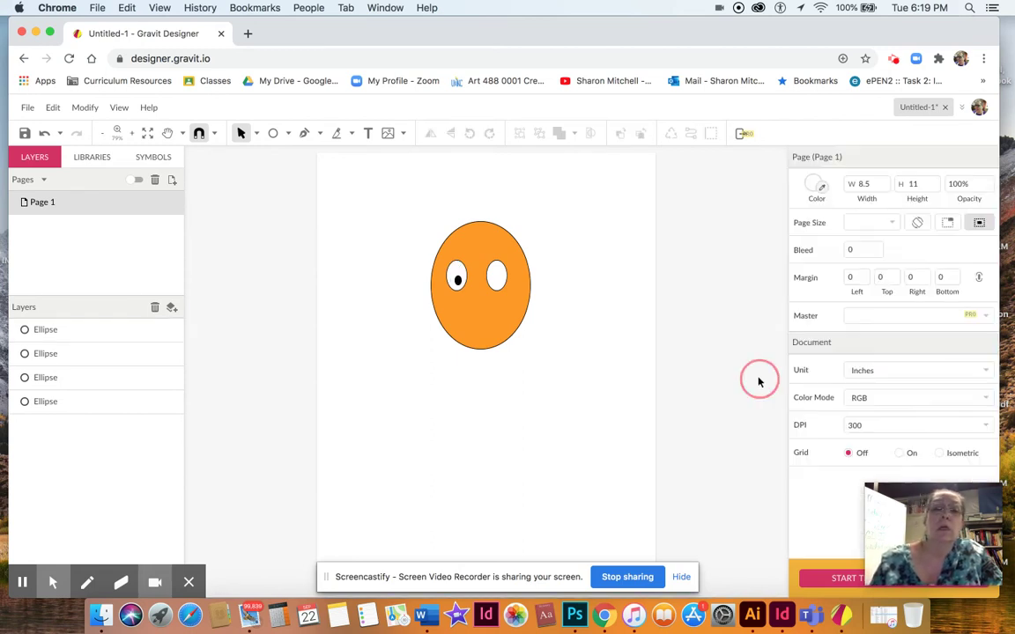
click(457, 281)
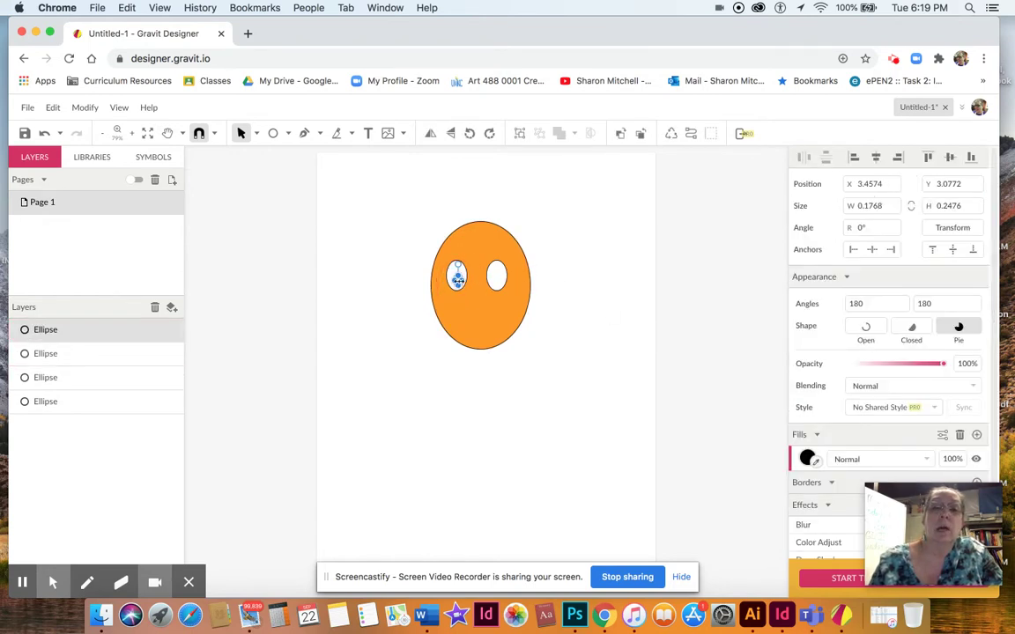
drag(457, 280, 472, 280)
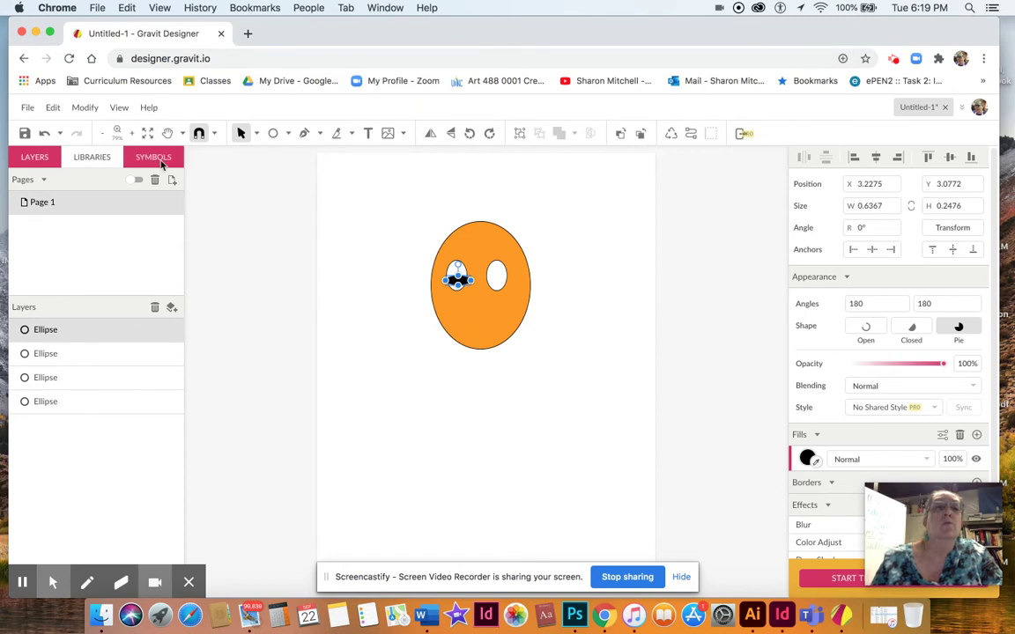
click(45, 134)
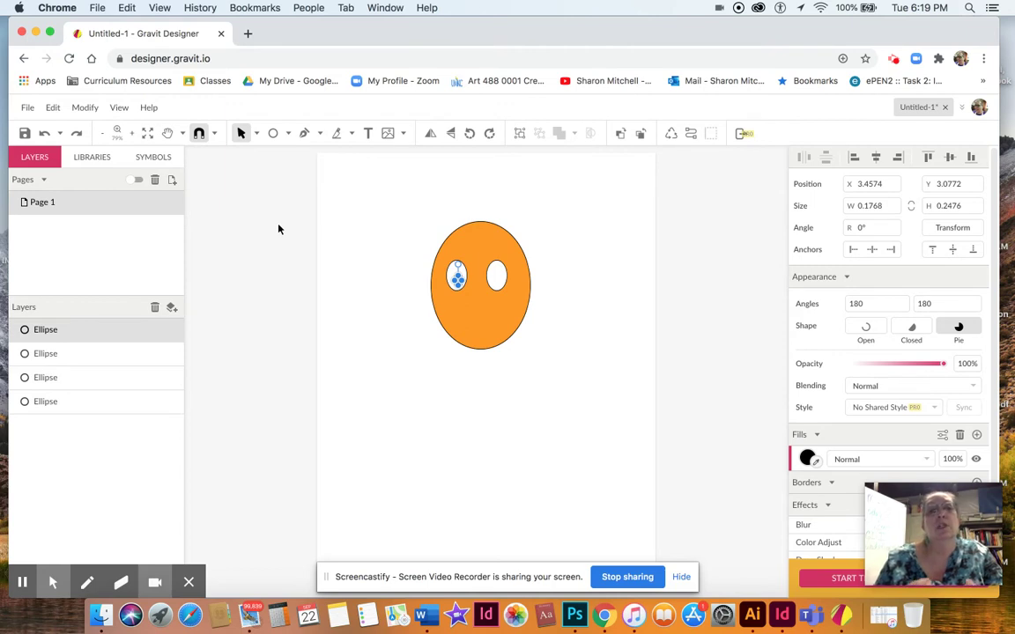
Duplicate the black pupil and place the copy at the same height inside the right eye.
click(130, 133)
click(131, 133)
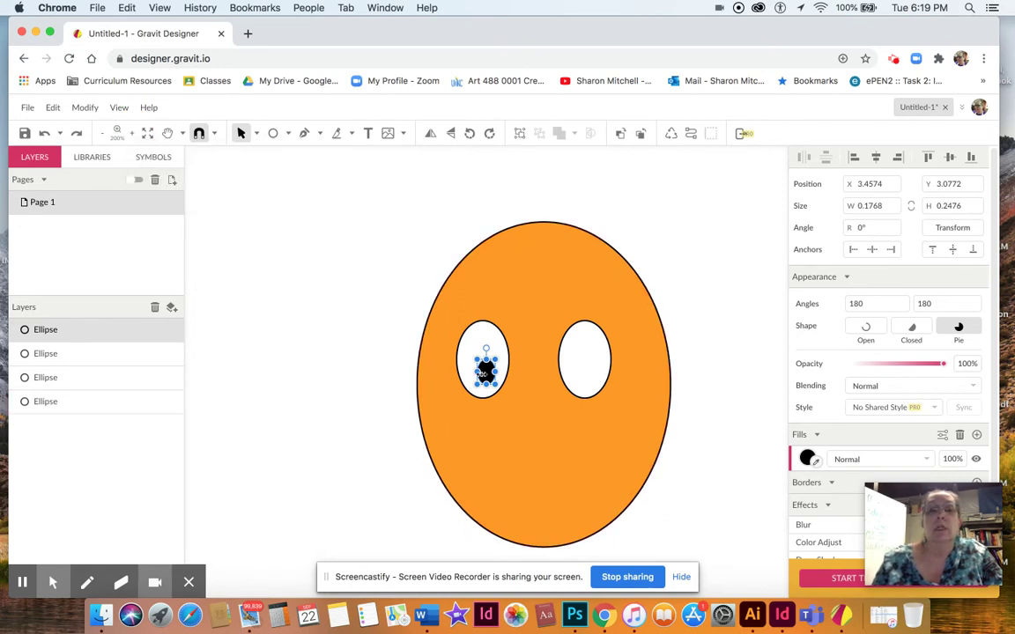
drag(485, 374, 583, 374)
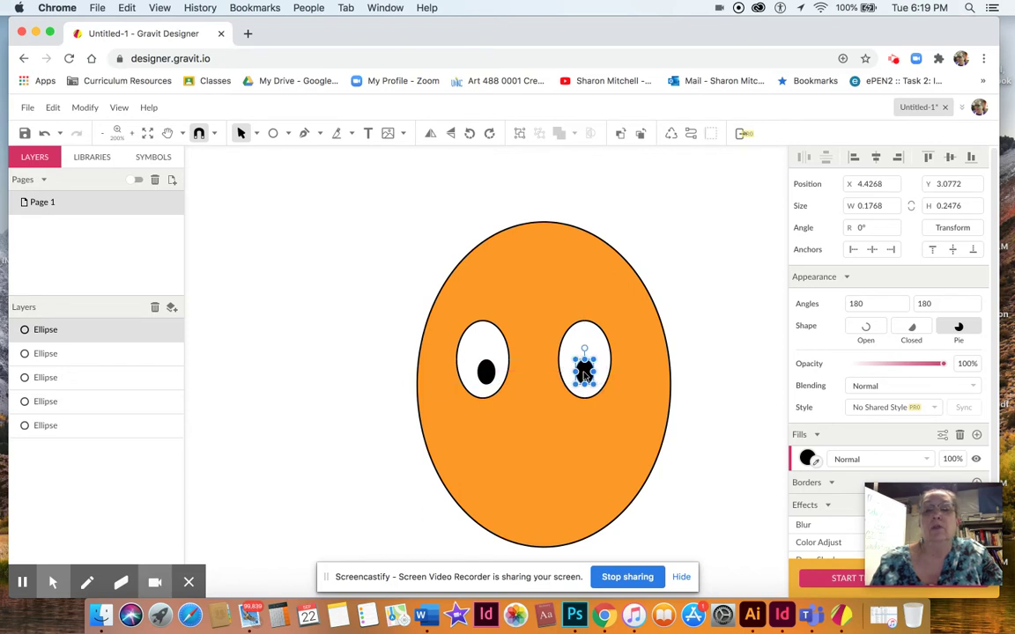
click(394, 294)
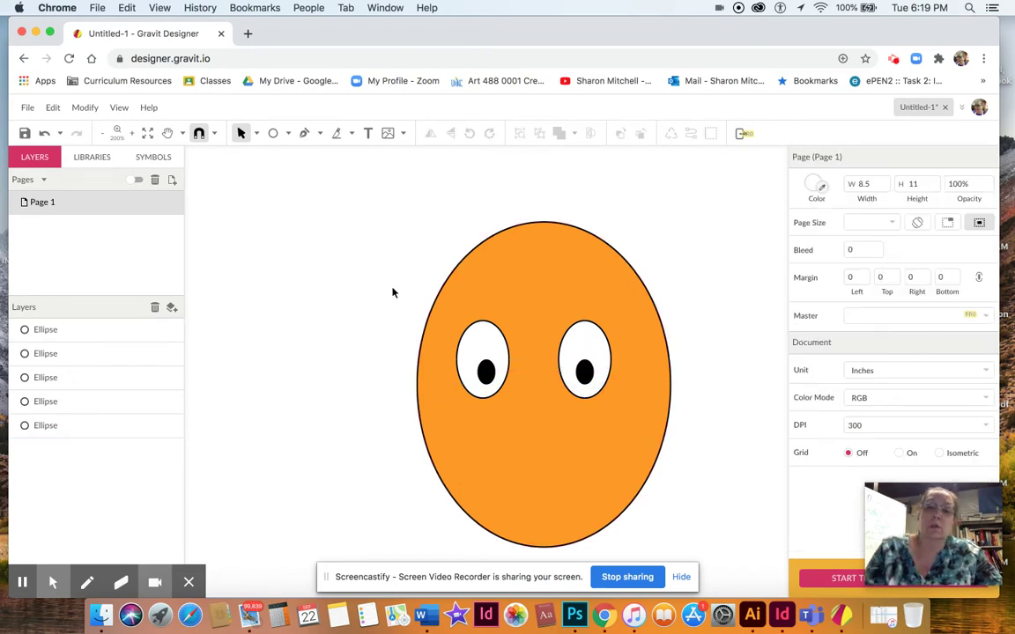
Shift the left eye's pupil slightly left to about X 3.43 in, keeping its height.
click(485, 376)
drag(485, 377, 483, 376)
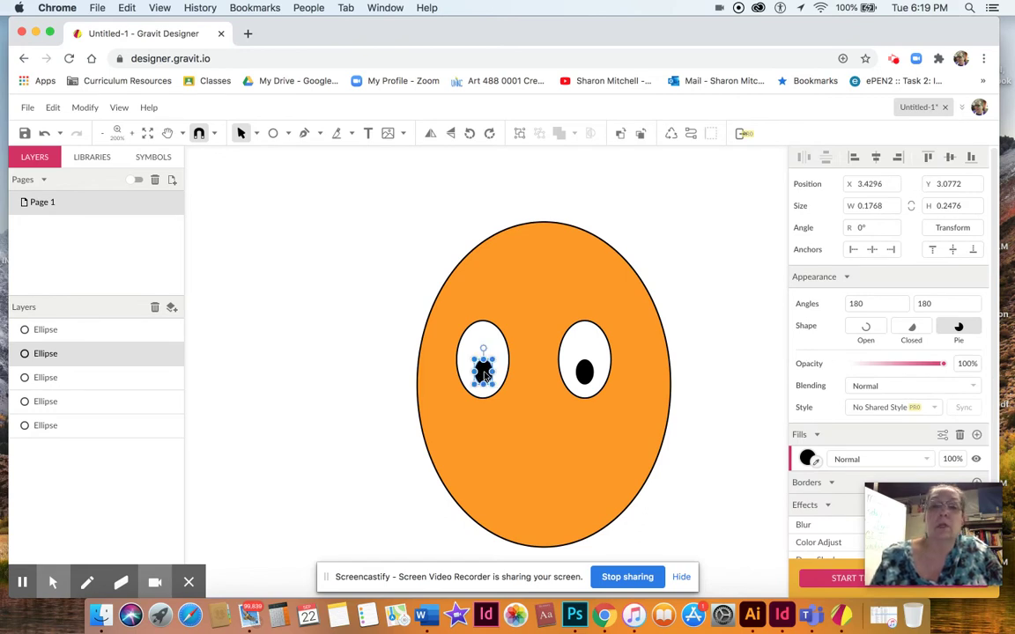
click(368, 309)
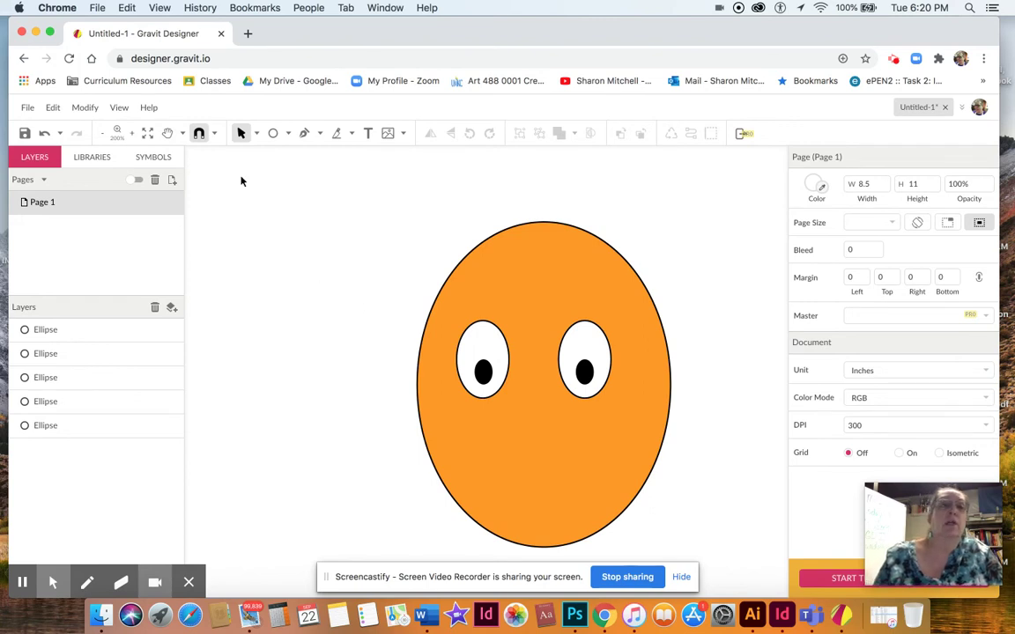
Draw a flat ellipse about 1.22 by 0.51 in on the empty page area to the left of the head.
click(102, 133)
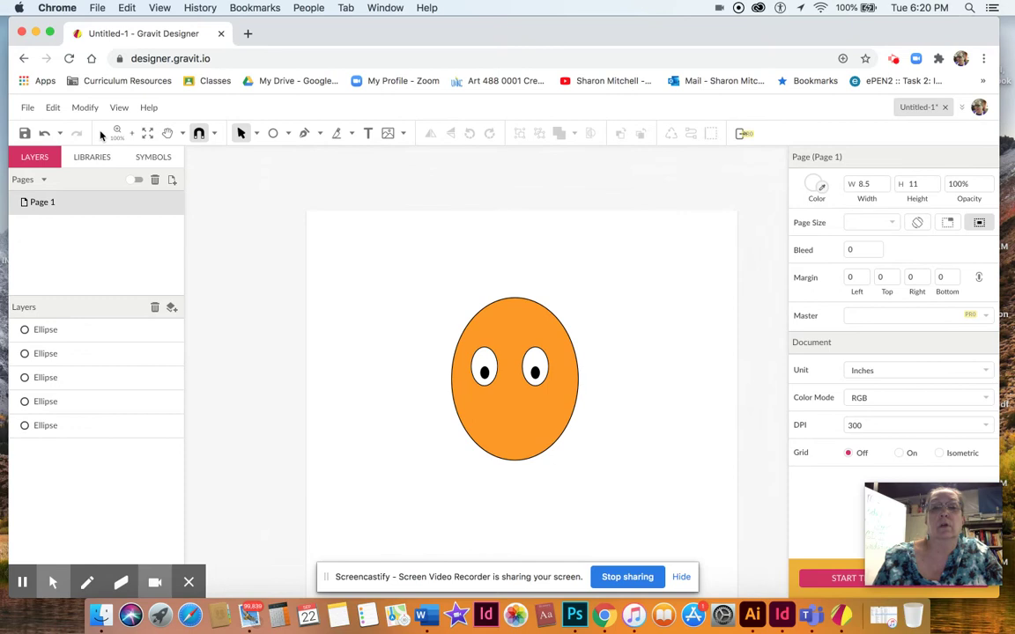
click(102, 134)
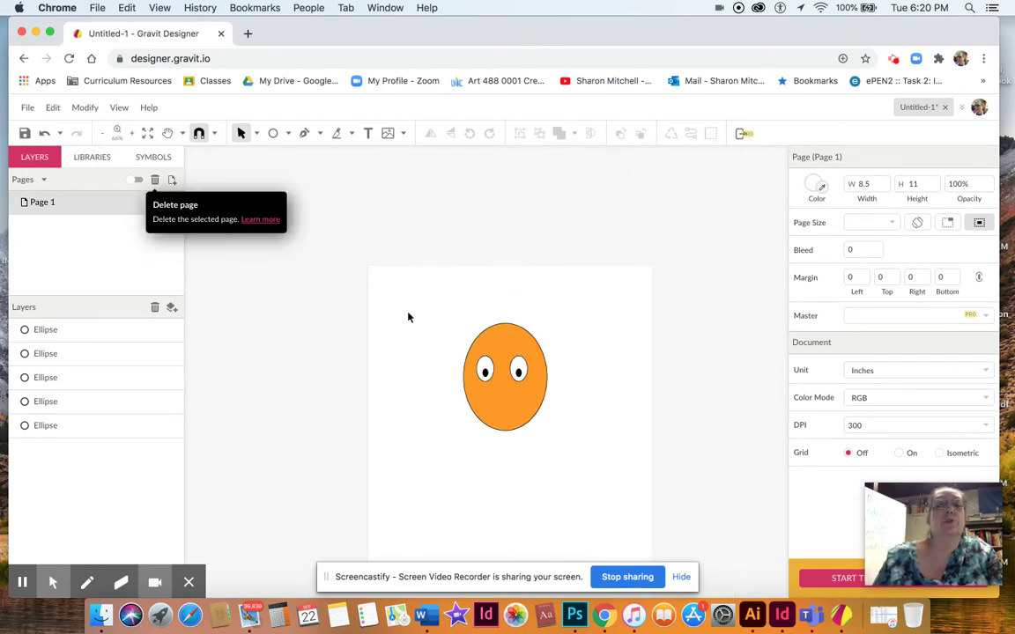
click(288, 134)
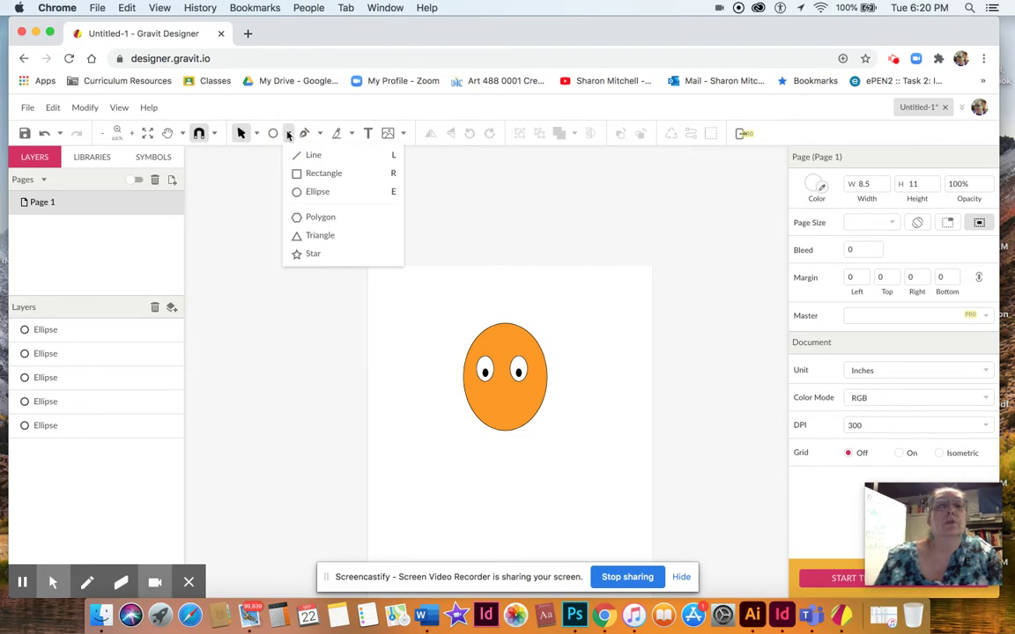
click(311, 191)
drag(397, 318, 436, 331)
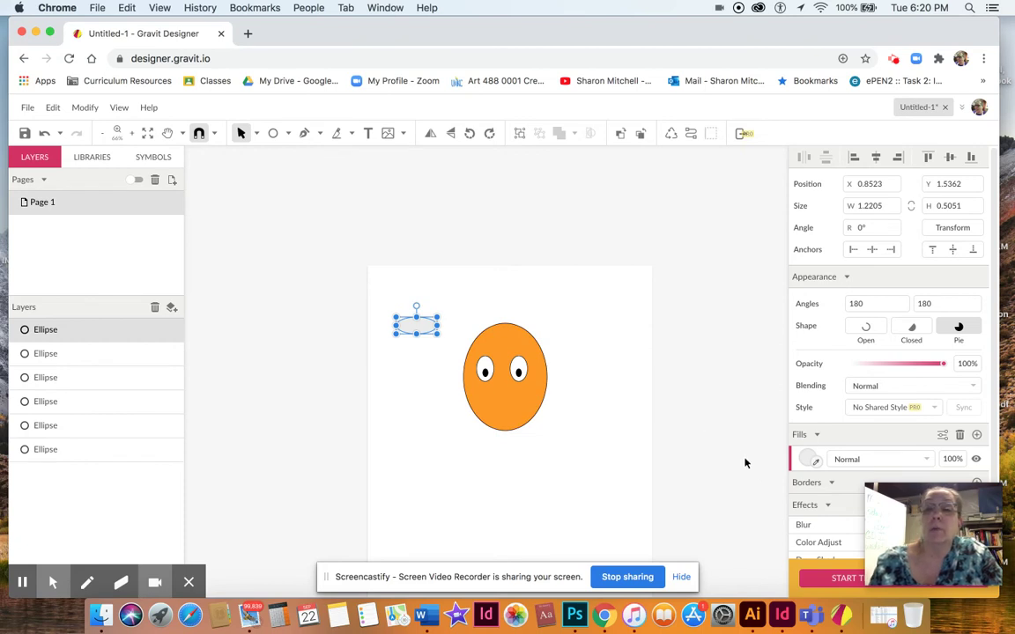
Fill the new flat ellipse with the head's orange (#FF9900) by sampling the color from the head.
click(815, 461)
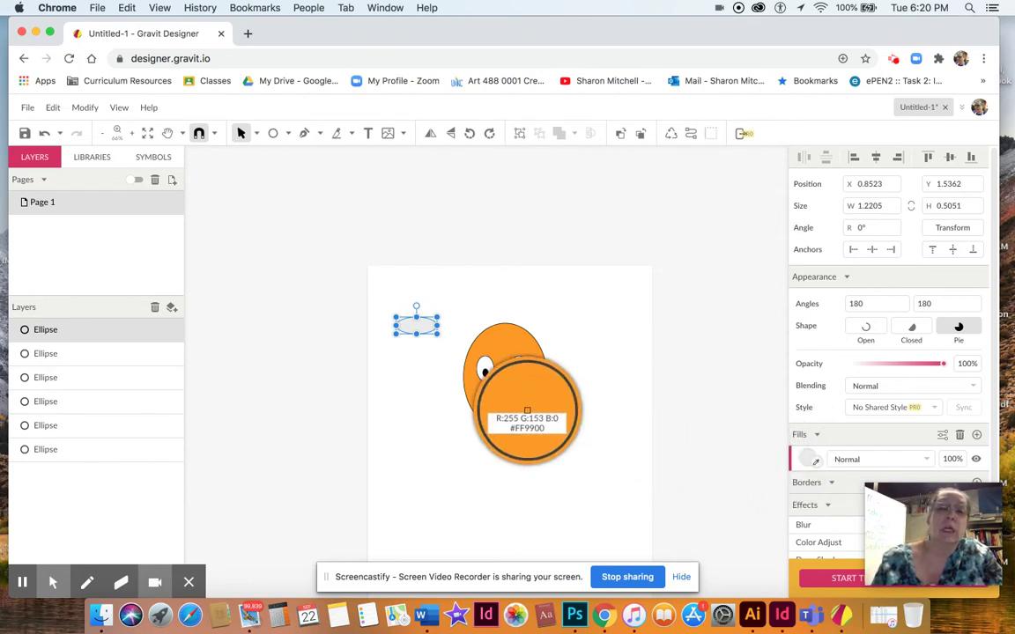
click(522, 411)
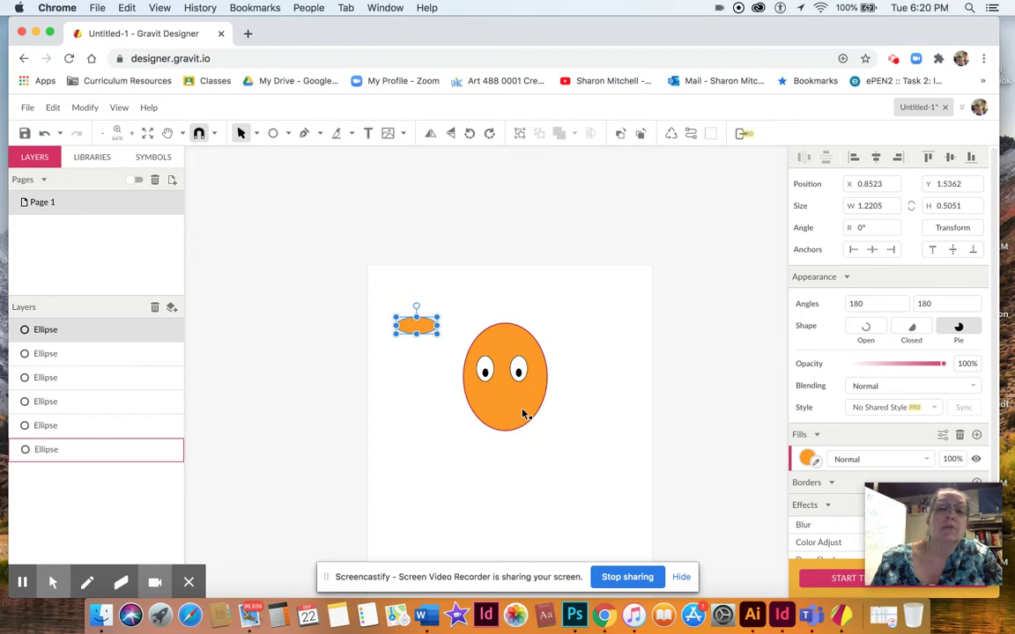
click(416, 363)
click(420, 326)
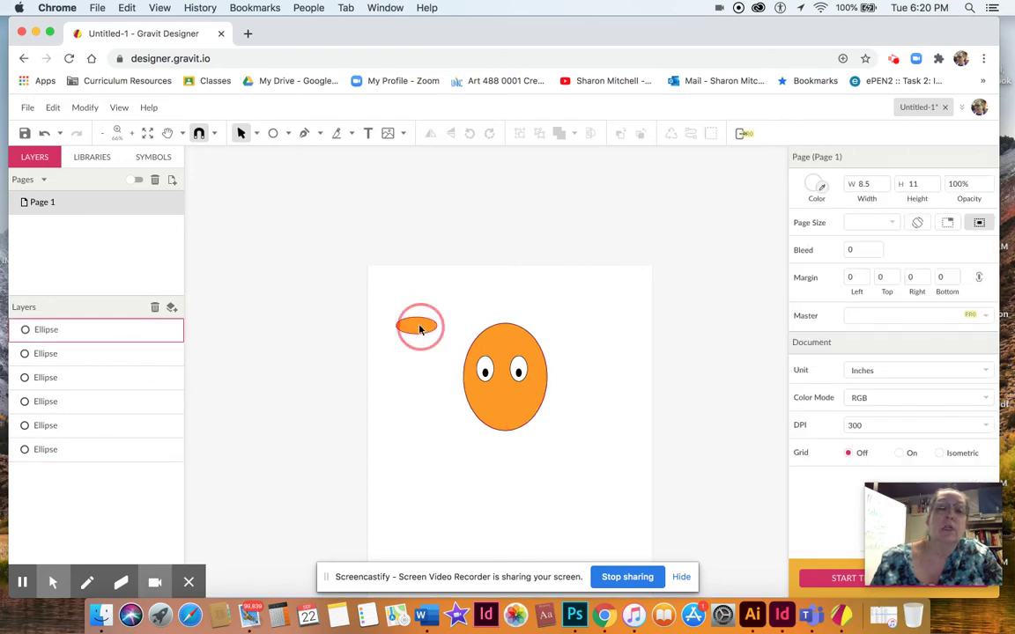
click(420, 407)
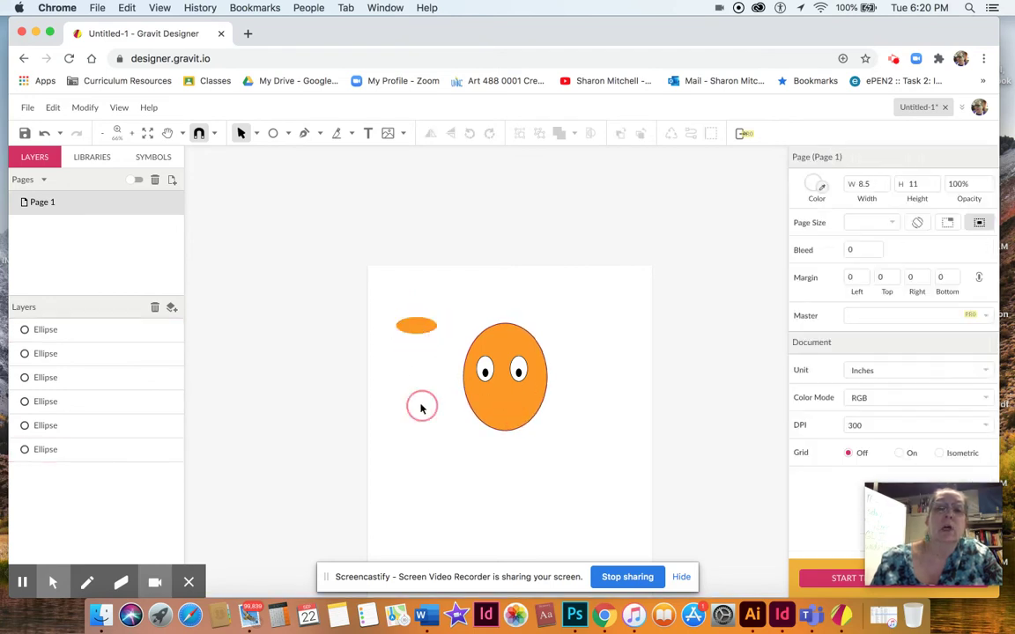
Add a 1 pt black border to the small orange ellipse and enlarge it to about 1.49 by 0.61 in.
click(420, 328)
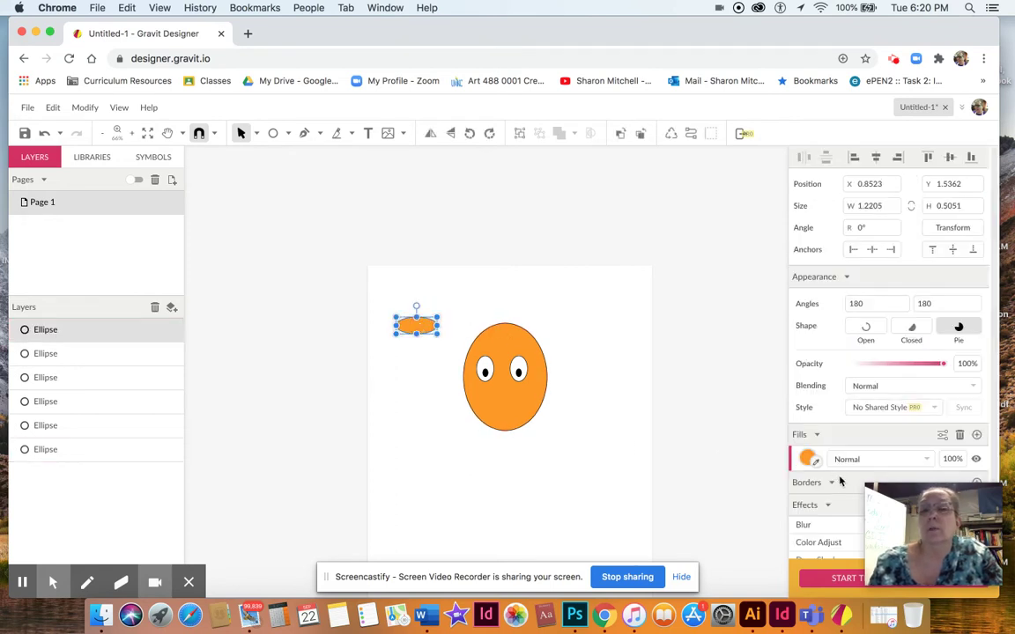
scroll(844, 482, down, 1)
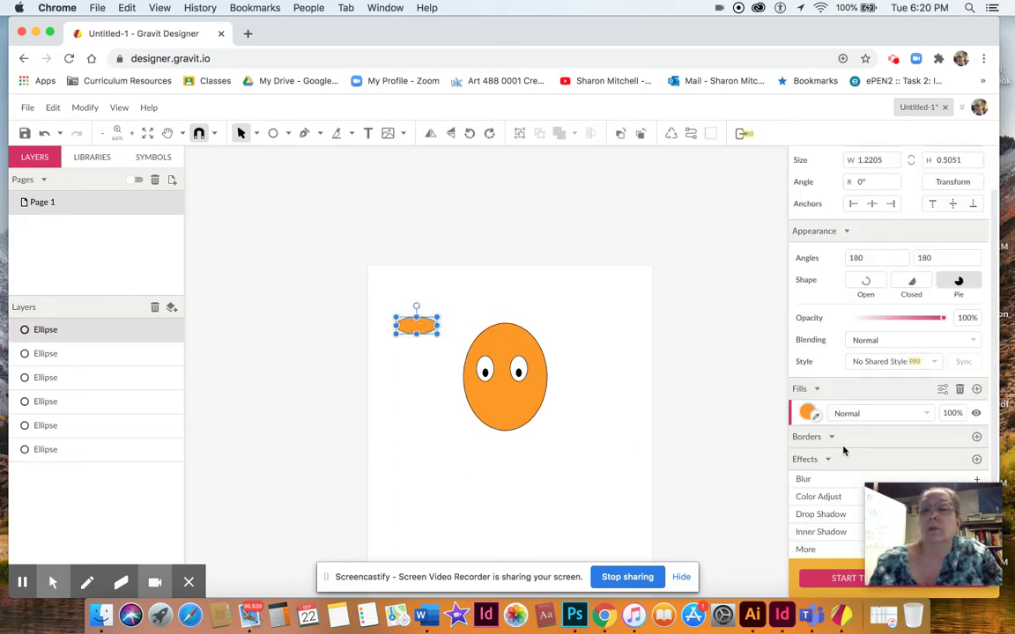
click(976, 438)
click(628, 442)
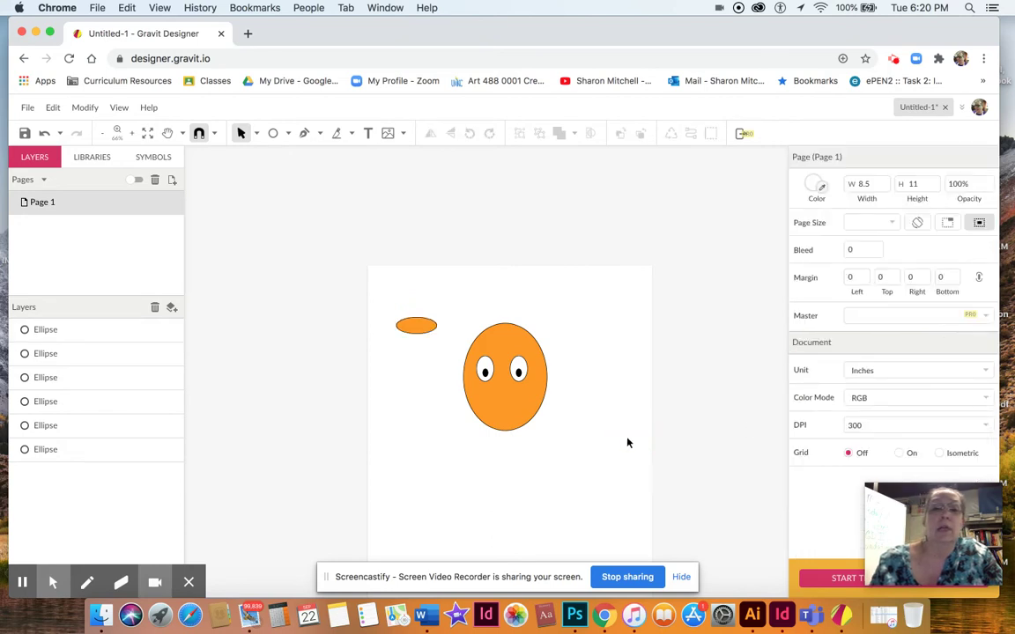
click(413, 330)
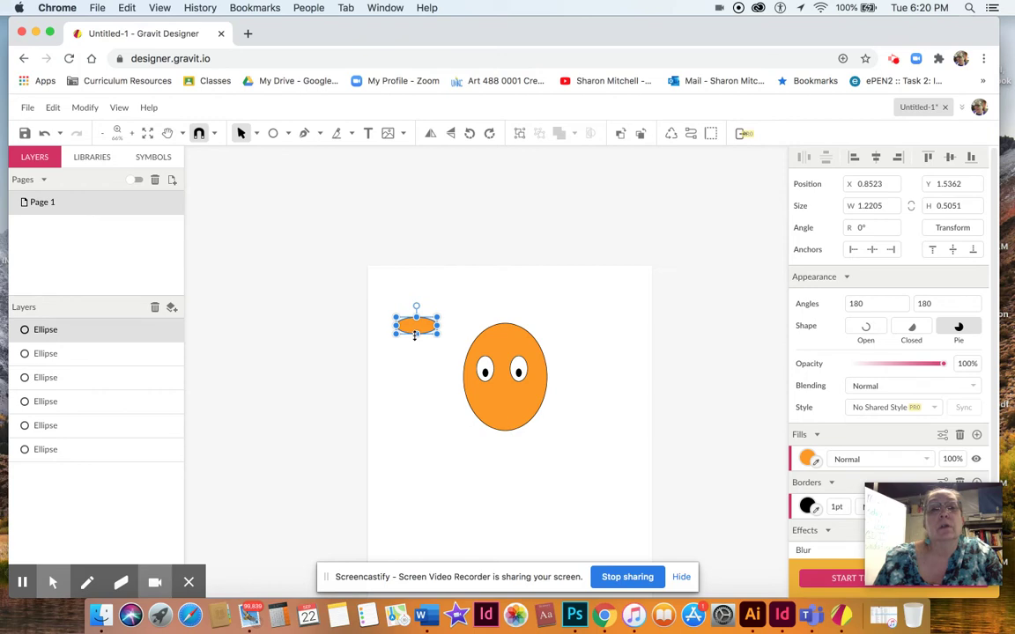
drag(416, 335, 447, 328)
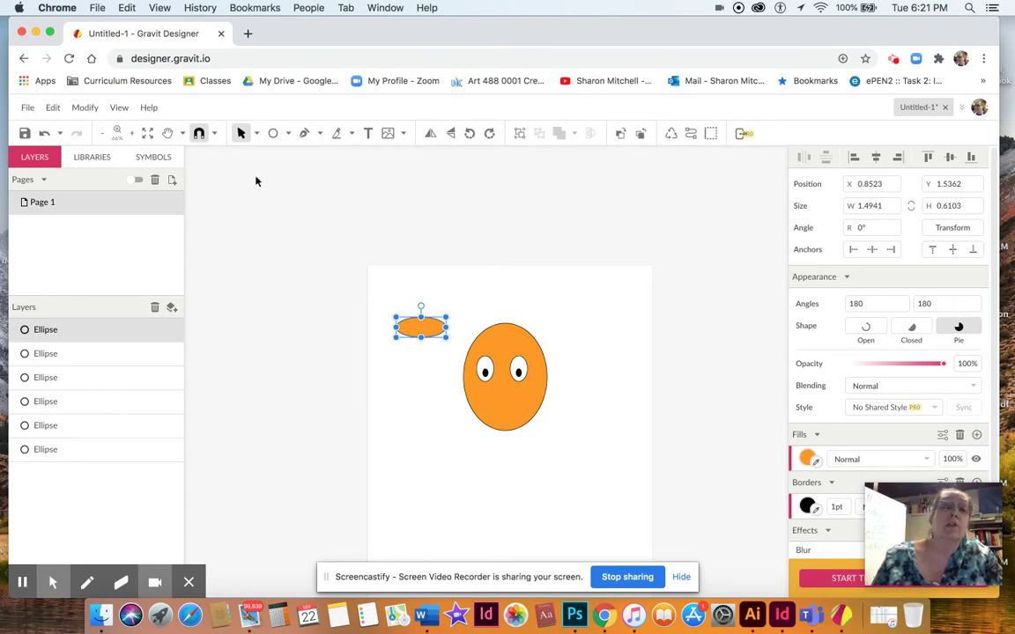
Convert the small orange ellipse to an editable path and pull its top point up and its left point outward, making it about 1.92 by 1.01 in.
click(257, 135)
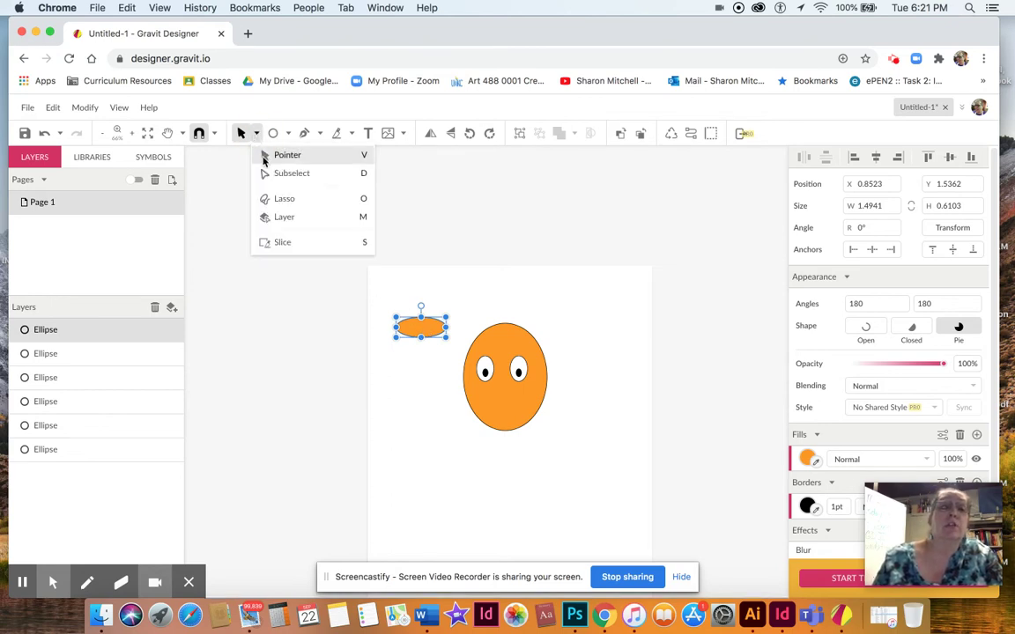
click(269, 173)
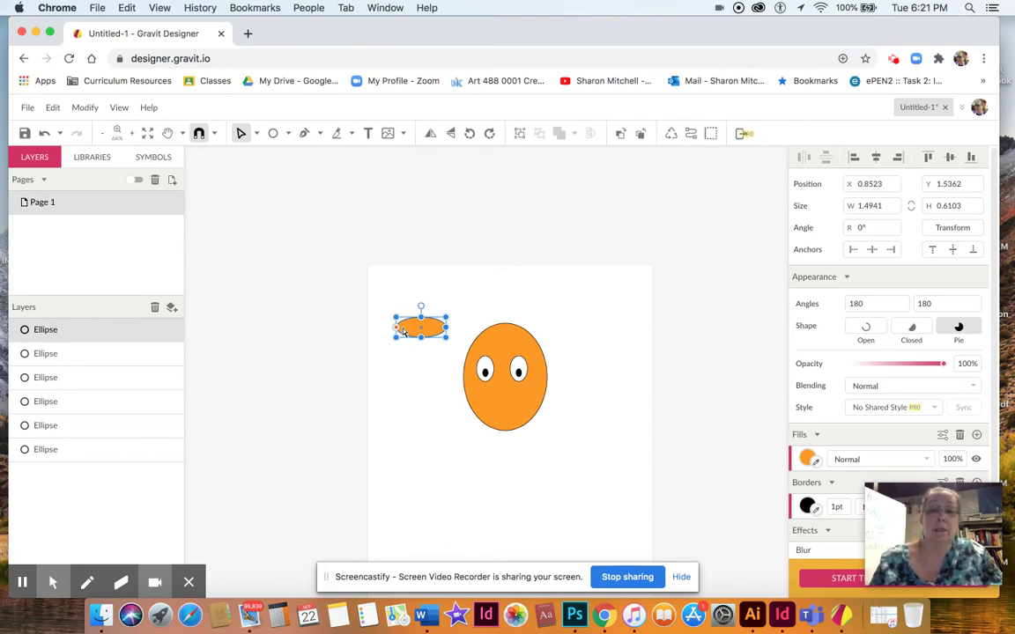
double_click(403, 331)
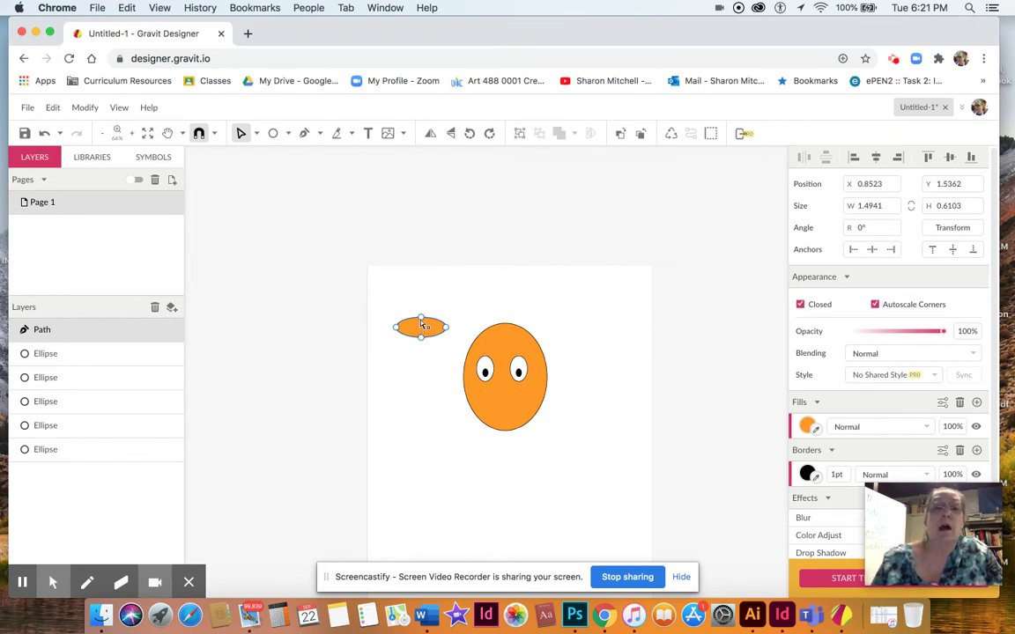
click(422, 320)
drag(424, 323, 385, 337)
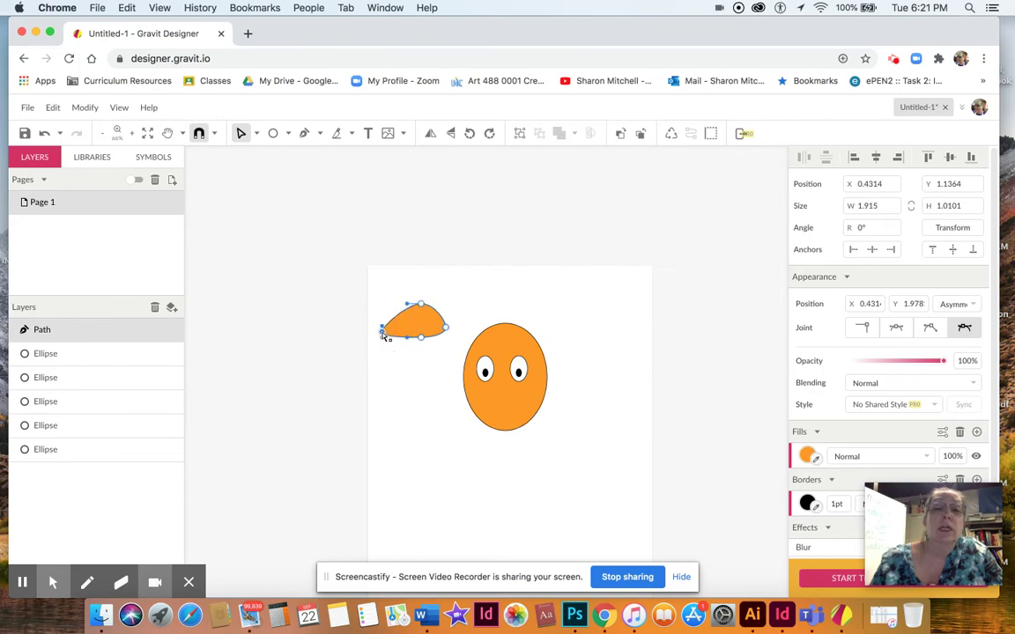
Bend the path's lower edge inward and round its left tip with the curve handles, forming a hooked nose about 1.92 by 1.08 in.
click(421, 337)
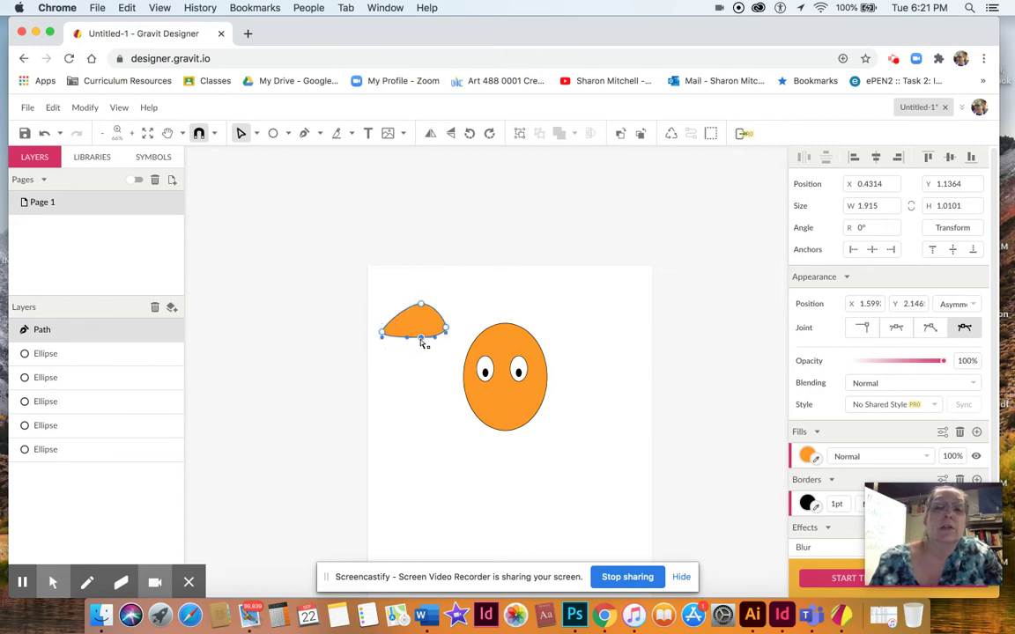
mouse_move(408, 342)
mouse_down()
mouse_move(398, 354)
mouse_move(408, 324)
mouse_up()
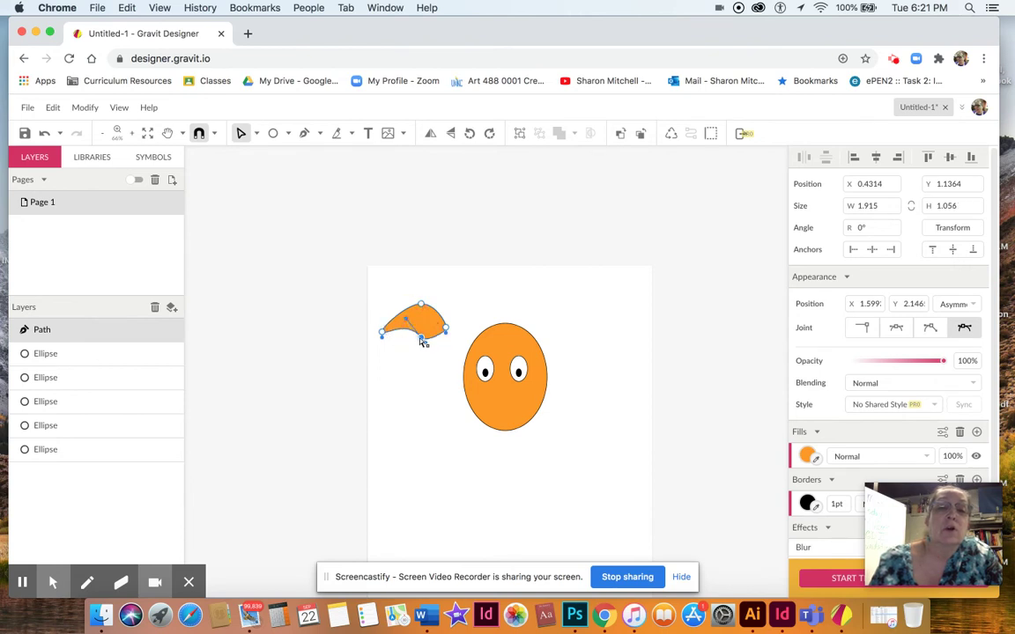
drag(428, 347, 430, 345)
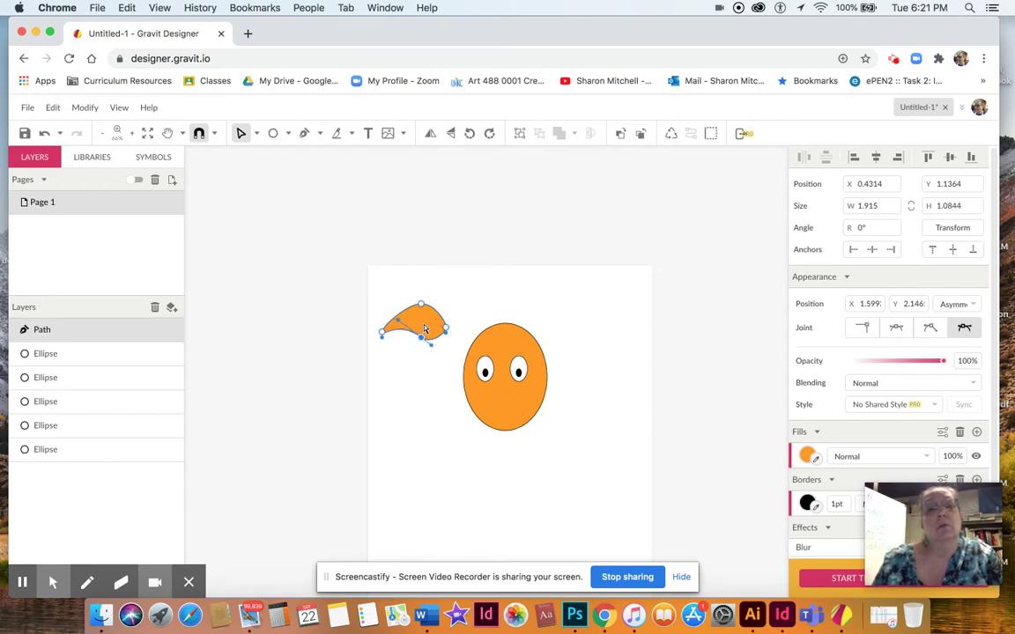
drag(384, 343, 392, 345)
click(463, 284)
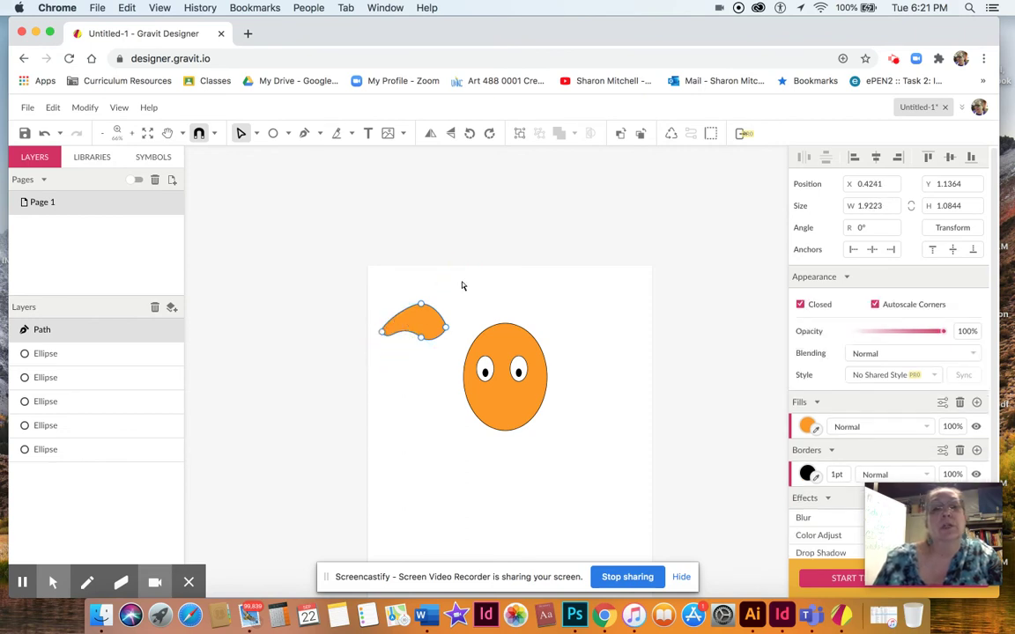
Rotate the nose shape to about 22.4° and place it, about 1.52 in wide, on the head just below the eyes.
click(256, 133)
click(272, 157)
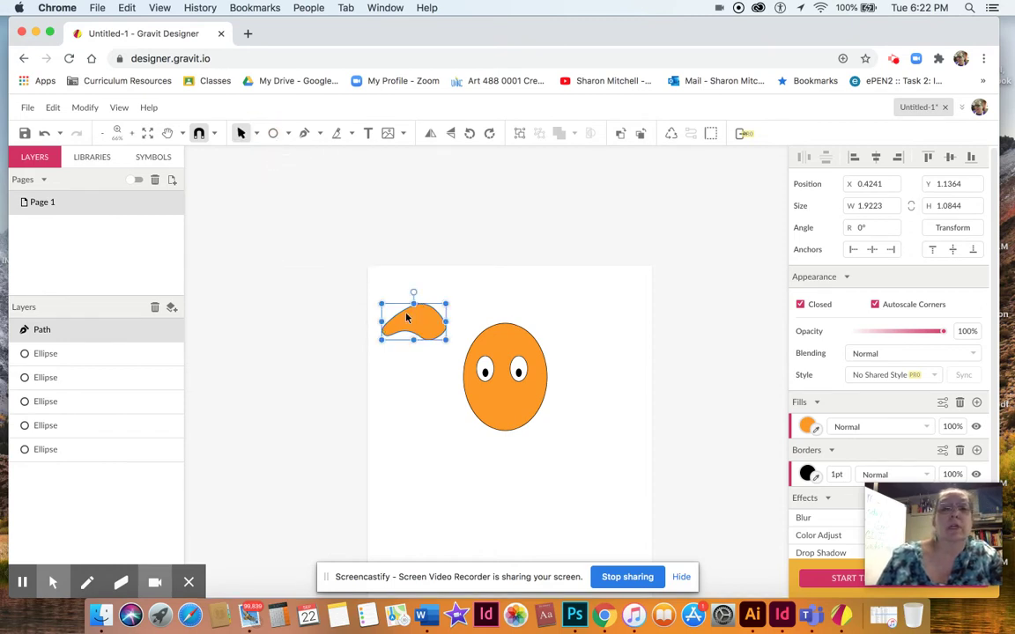
drag(376, 342, 385, 362)
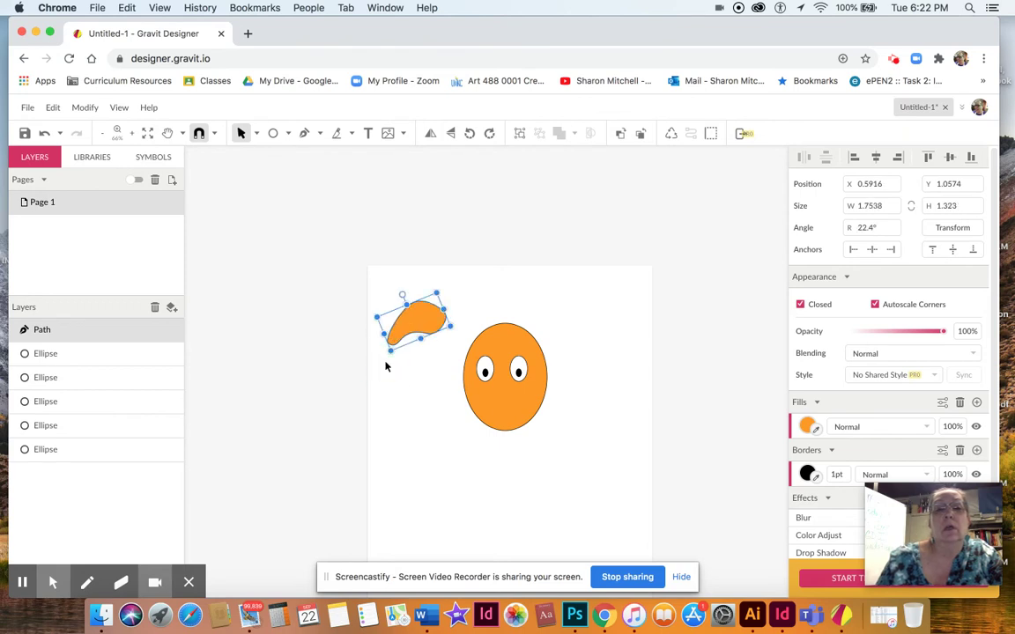
drag(410, 326, 487, 398)
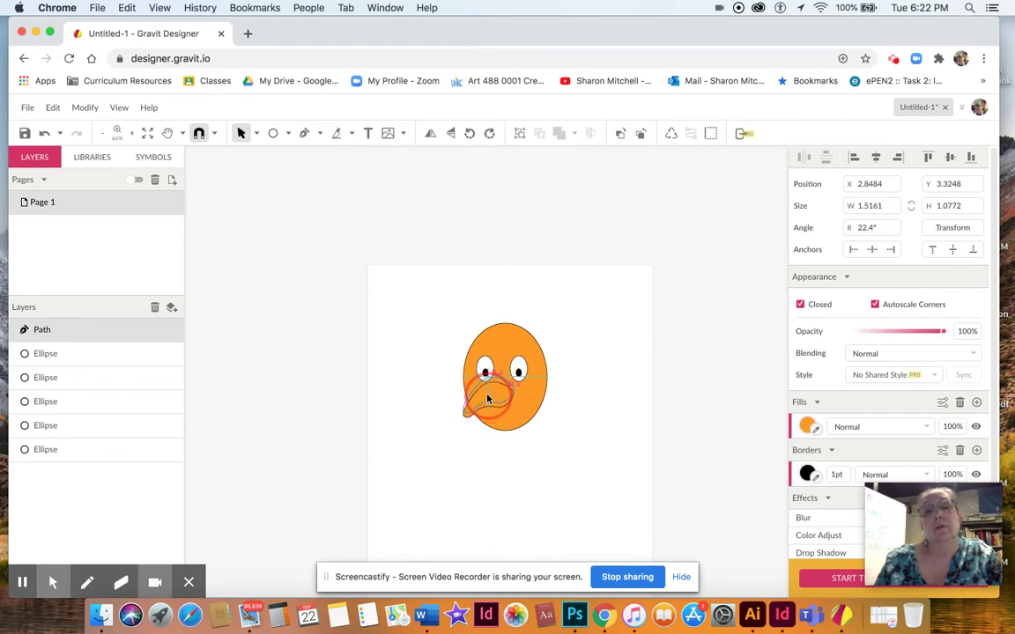
click(460, 485)
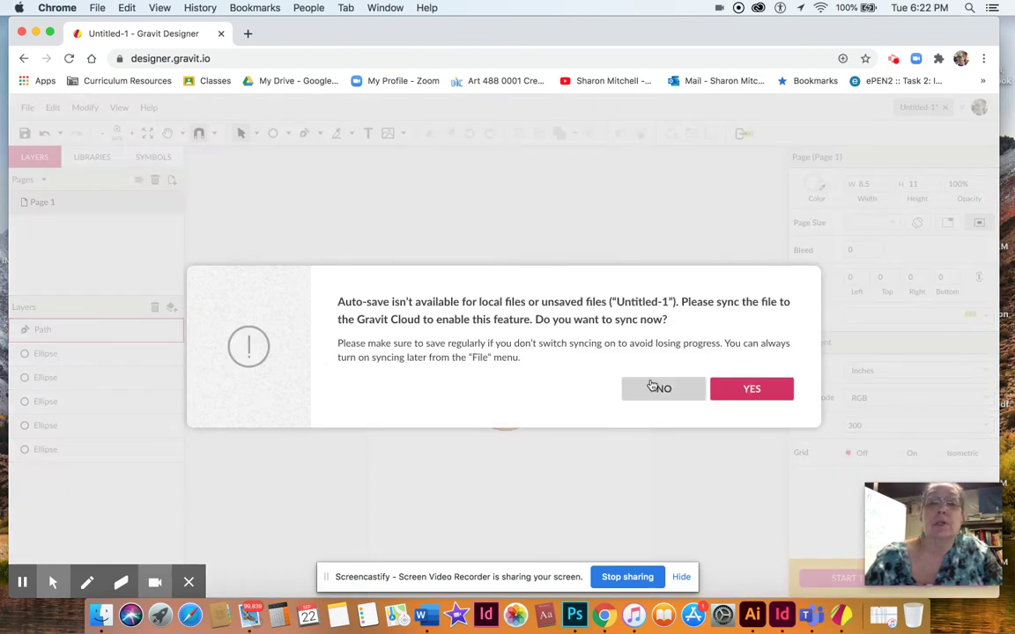
Sync the drawing to the Gravit Cloud, saving it as a new file named "creature" despite the existing file of that name.
click(752, 388)
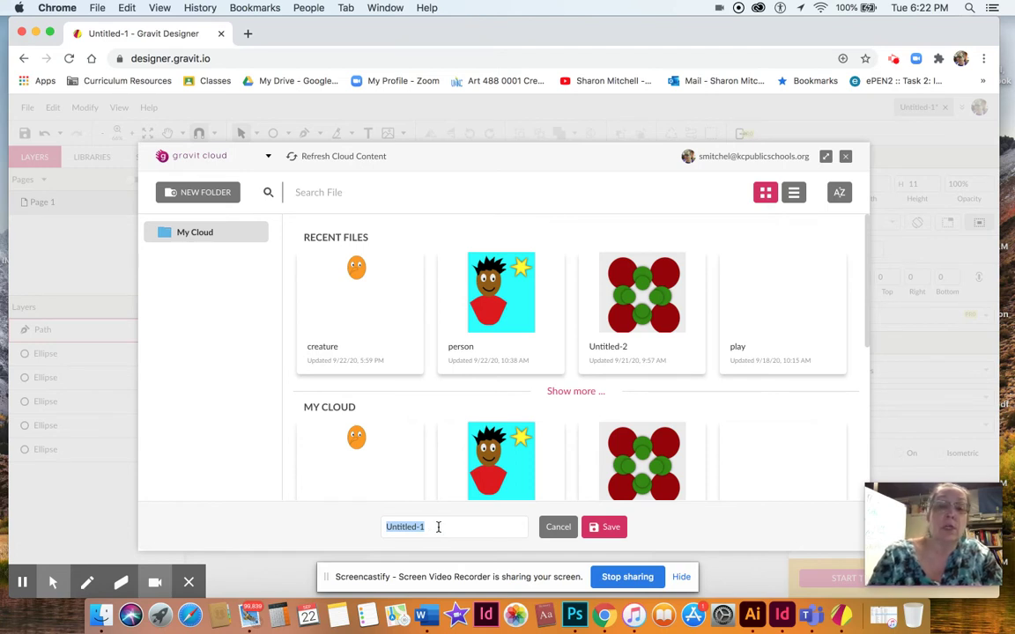
text(creatur)
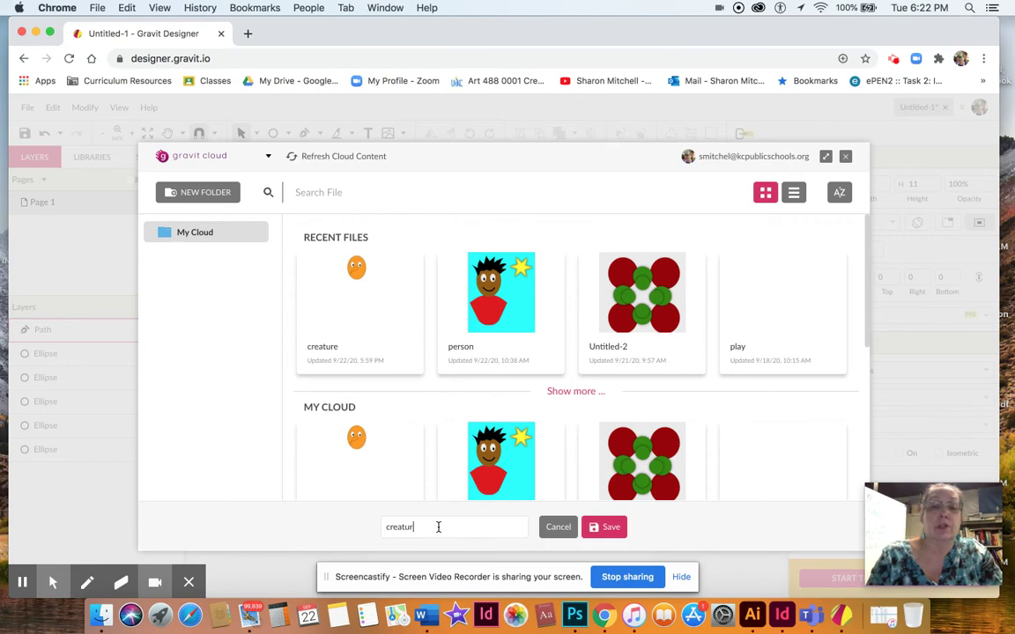
text(e)
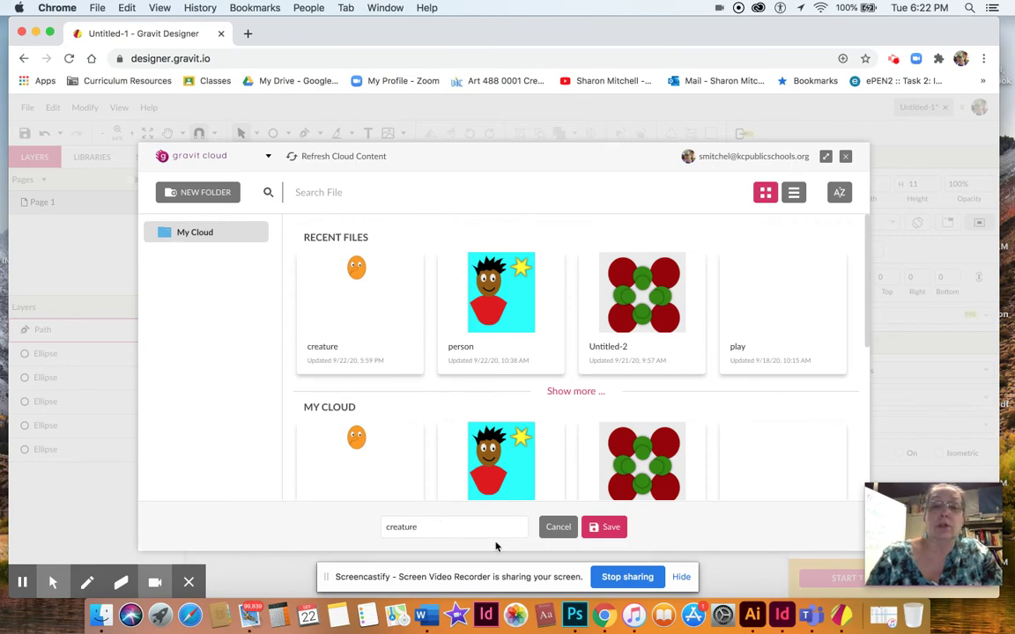
click(610, 528)
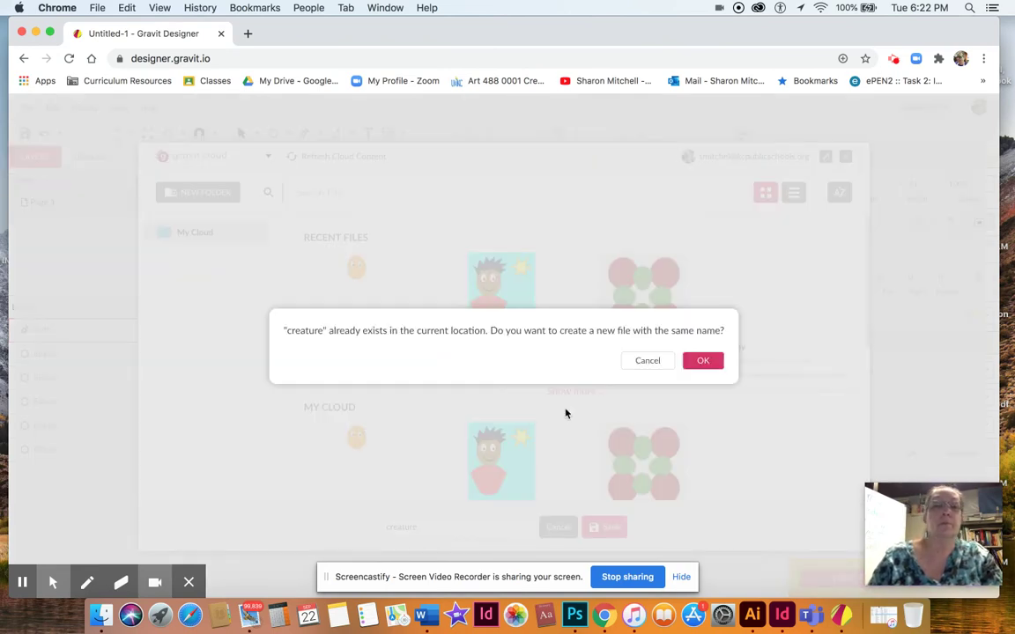
click(710, 363)
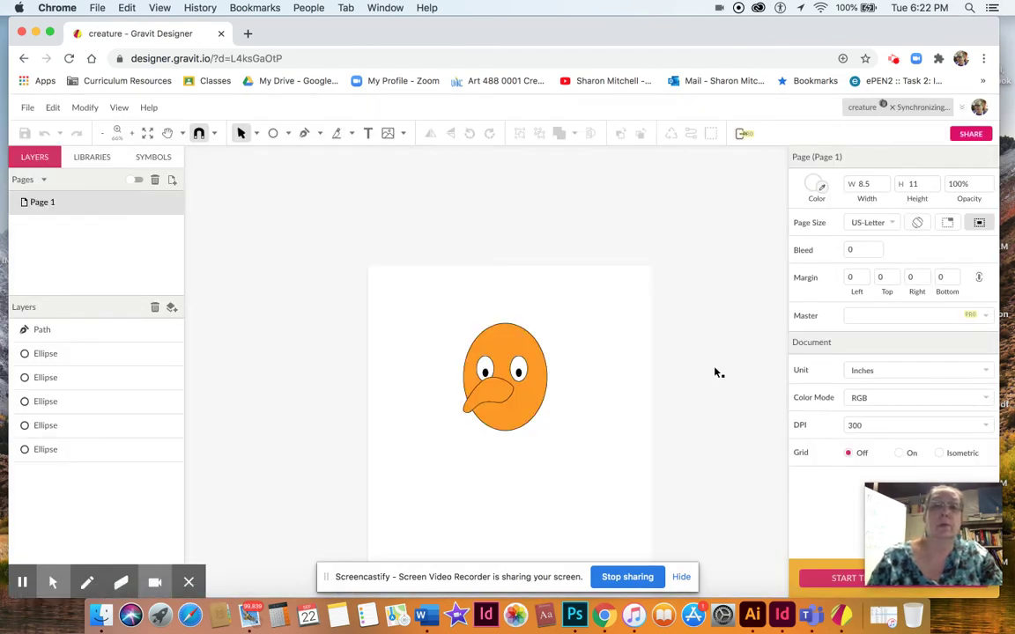
Draw an ellipse about 1.51 by 0.76 in on the page below the head and fill it black (#000000).
scroll(717, 359, down, 3)
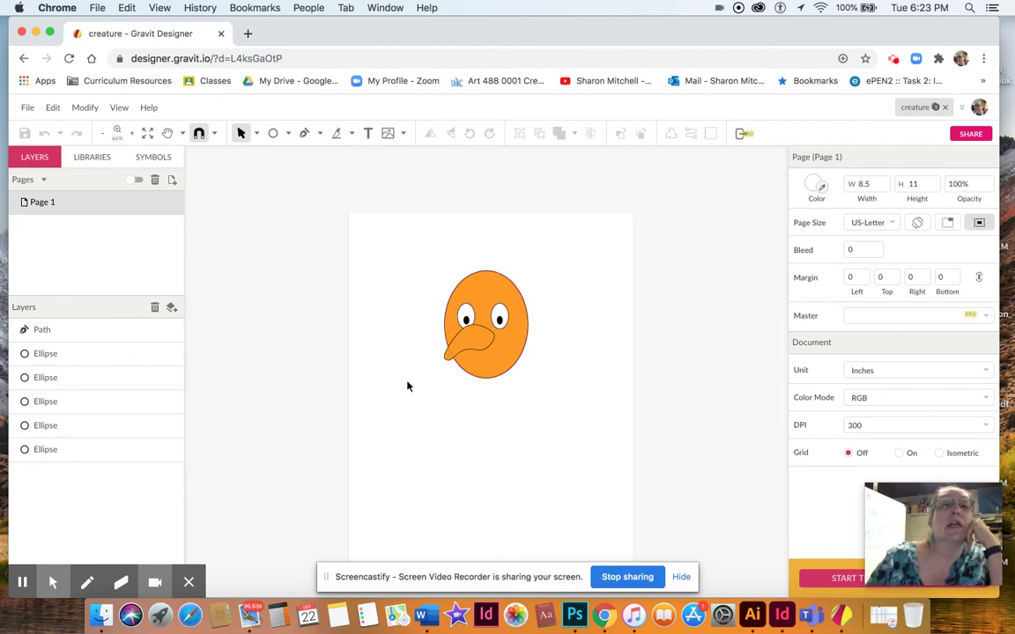
click(288, 133)
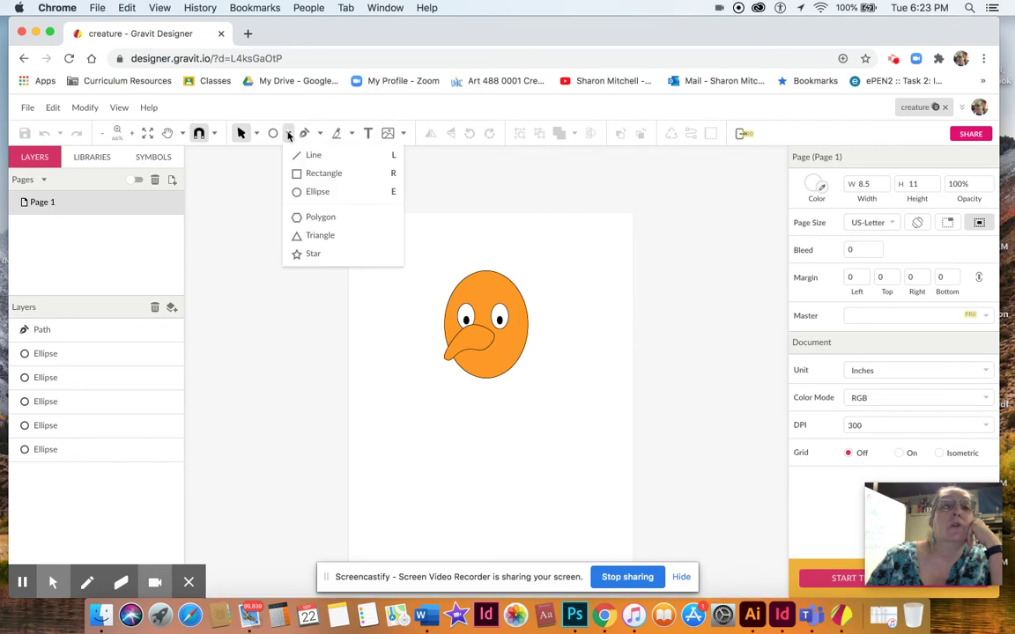
click(306, 192)
click(424, 424)
drag(425, 424, 474, 453)
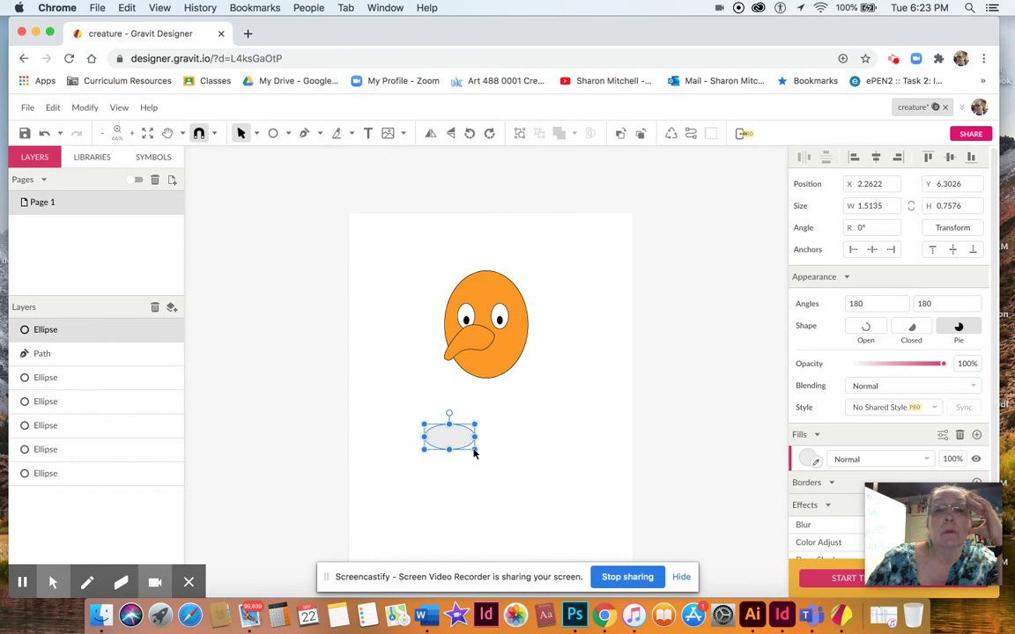
click(808, 459)
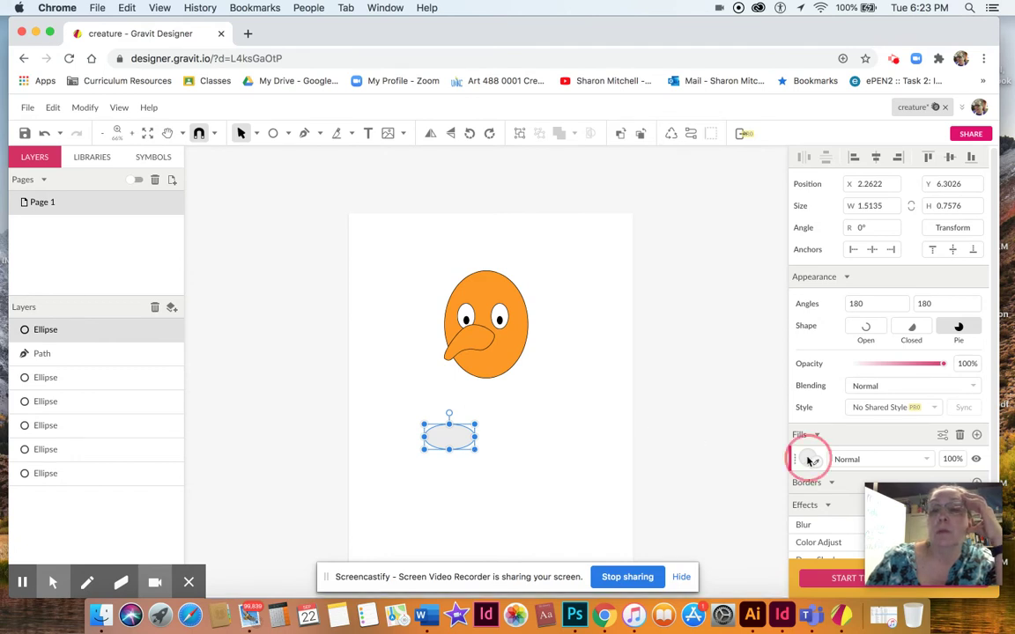
click(820, 422)
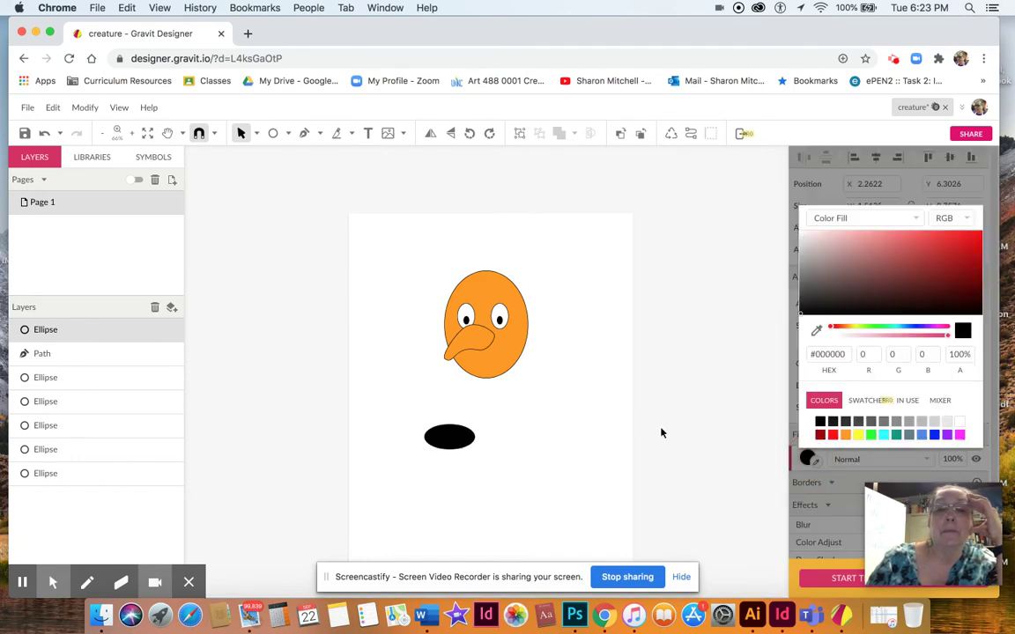
Convert the black ellipse to a path and pull its upper node down below the lower edge, forming a smiling mouth about 1.51 by 0.68 in.
click(451, 443)
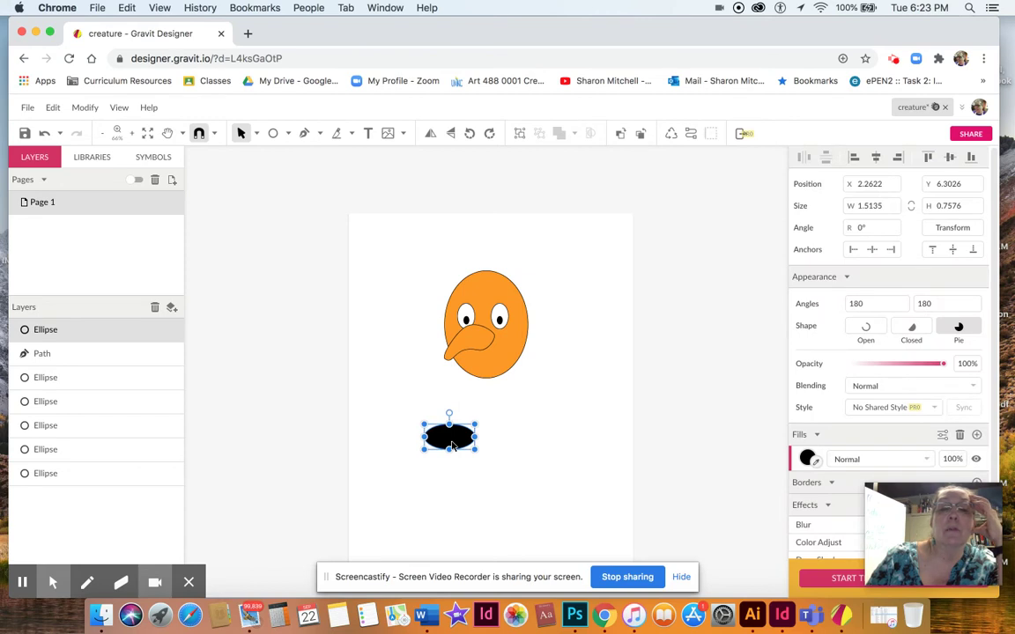
click(255, 133)
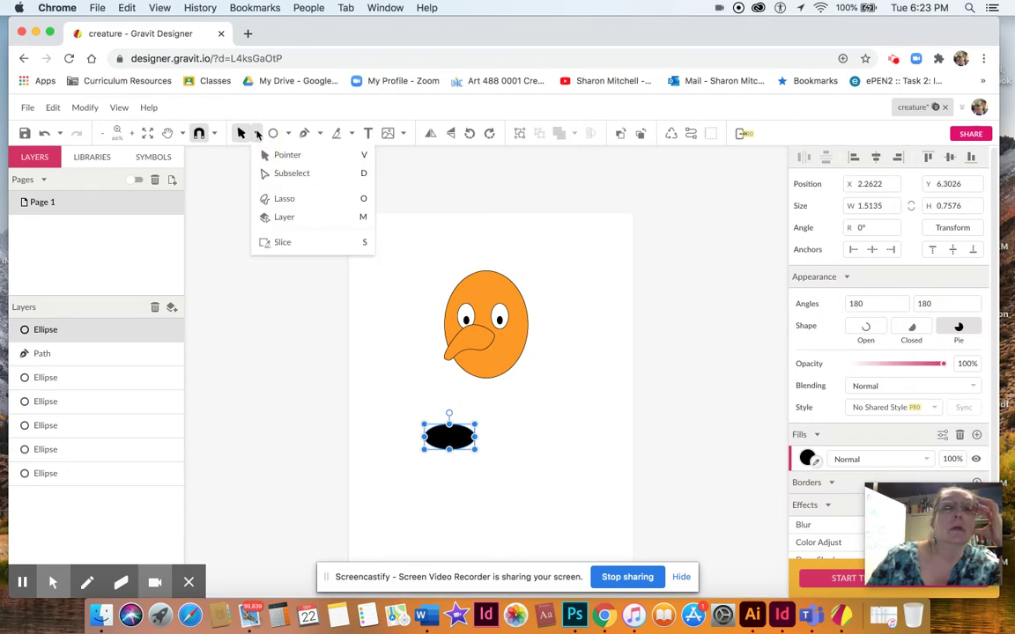
click(277, 173)
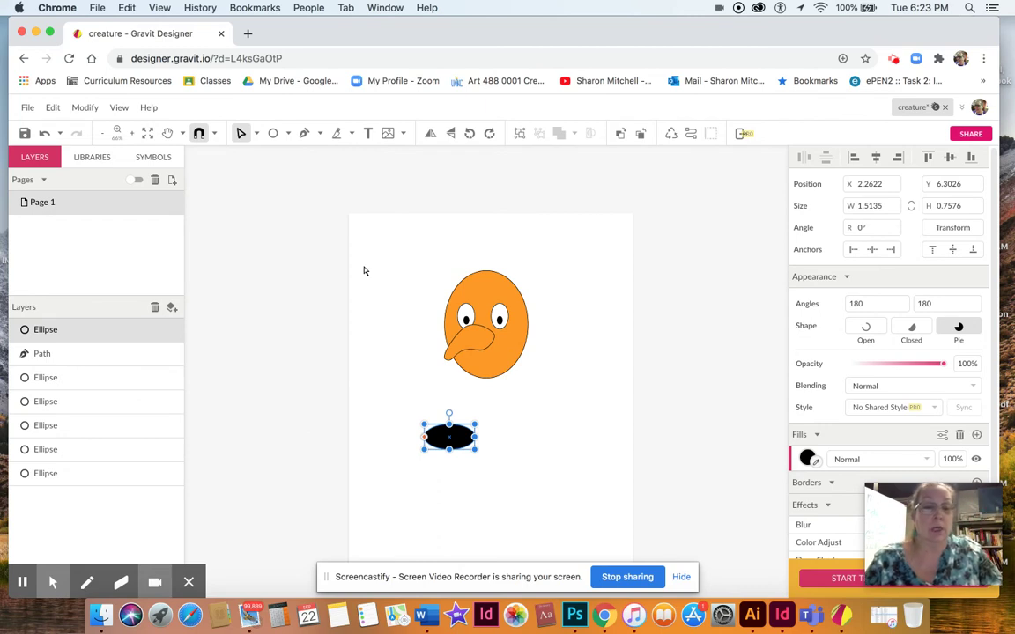
key(super+shift+p)
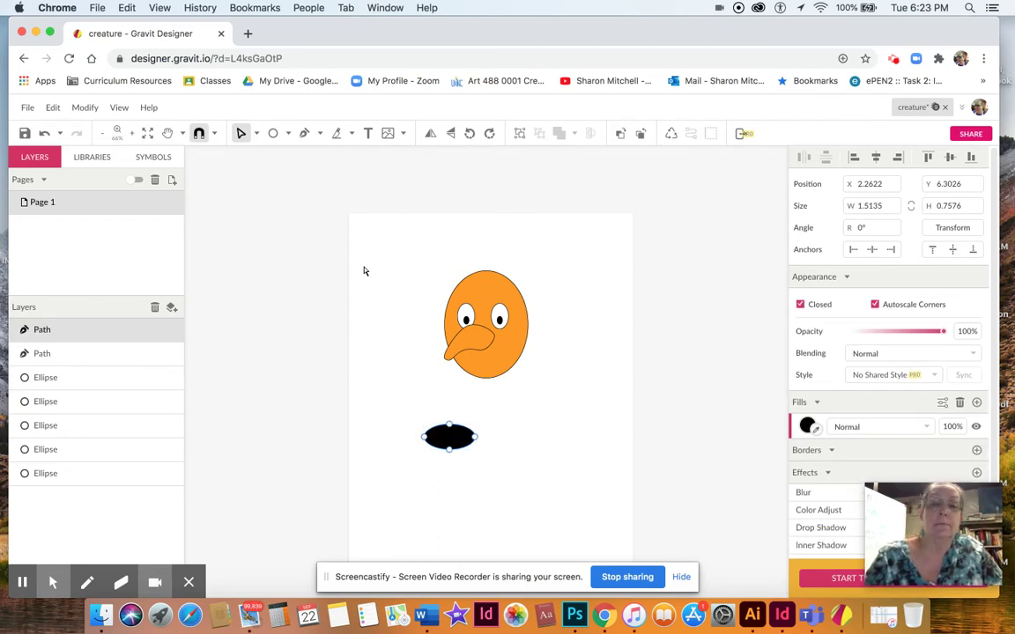
drag(450, 425, 449, 461)
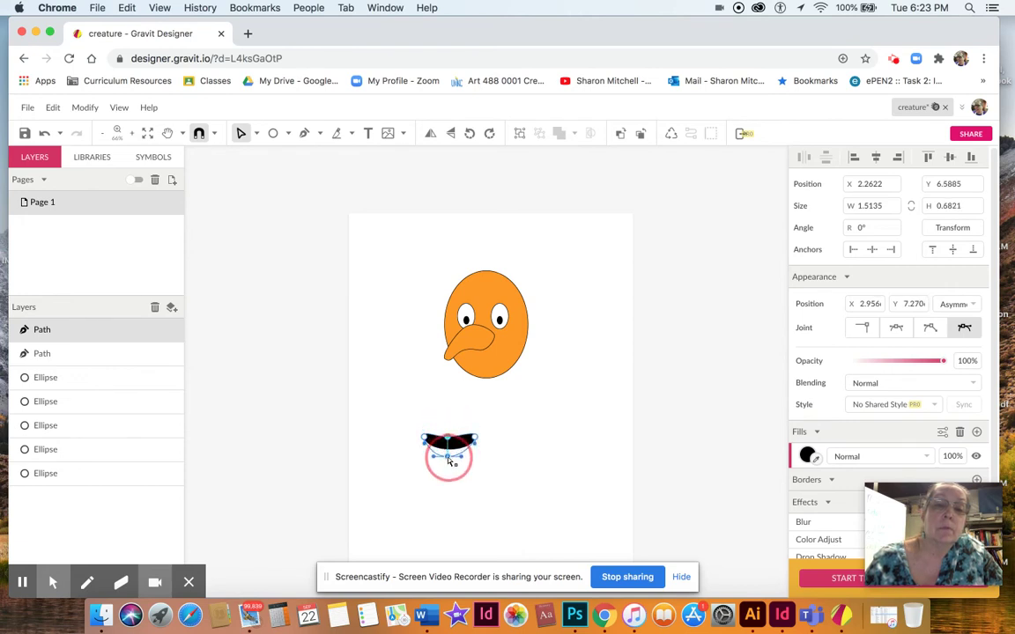
click(406, 388)
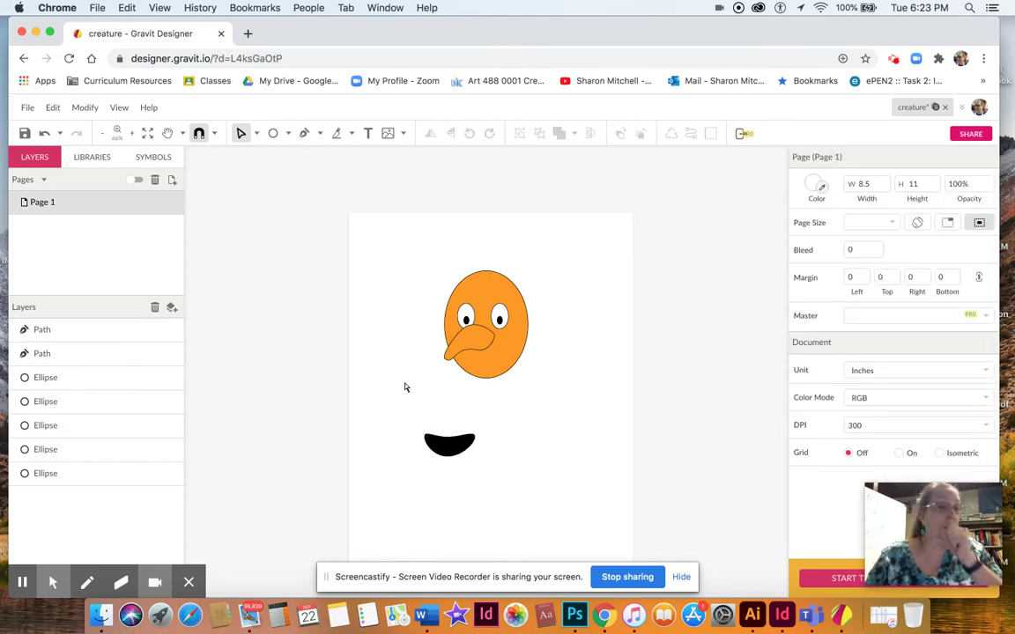
Move the black mouth onto the lower part of the head and send it backward one level, behind the nose.
click(238, 130)
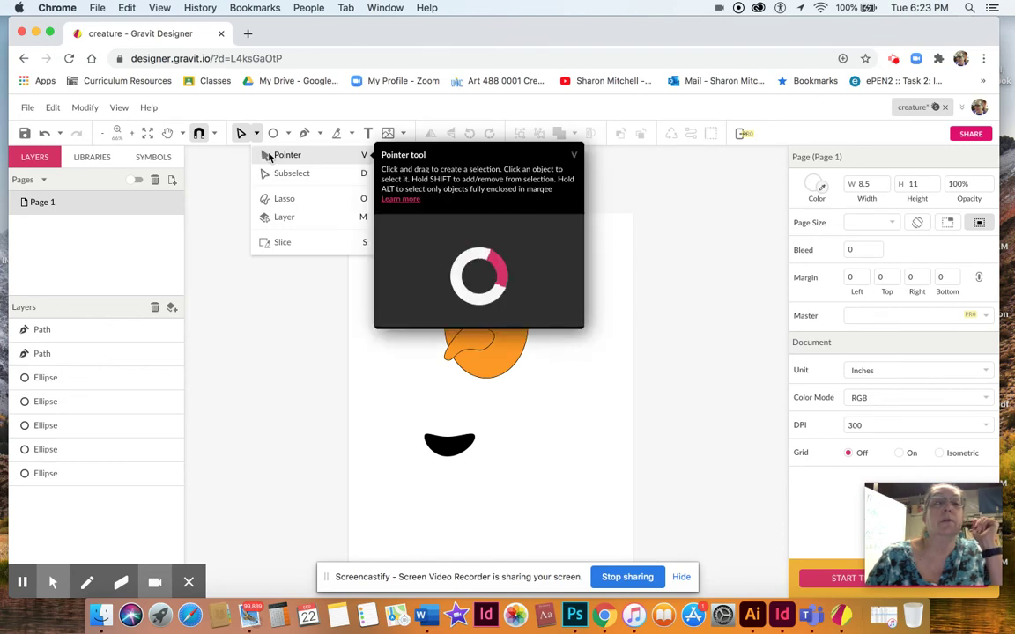
click(269, 156)
drag(452, 435, 482, 358)
click(488, 424)
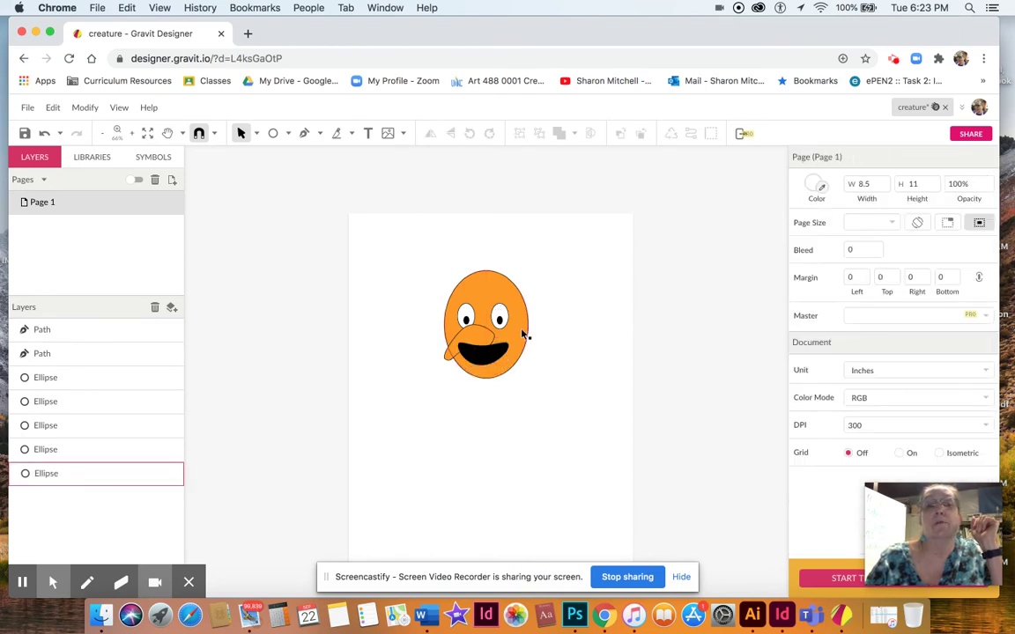
click(484, 361)
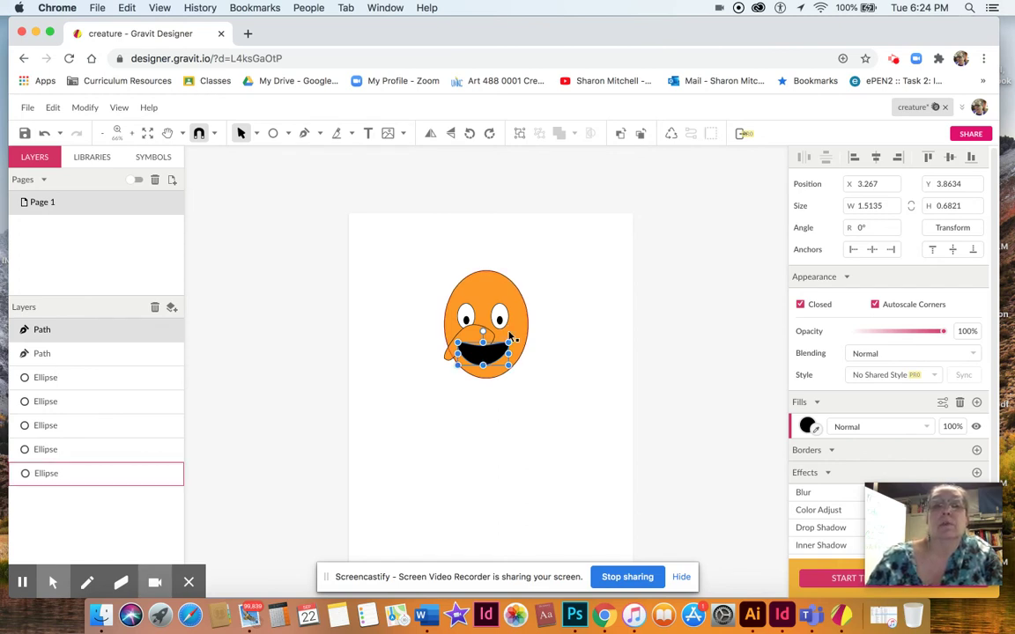
click(639, 135)
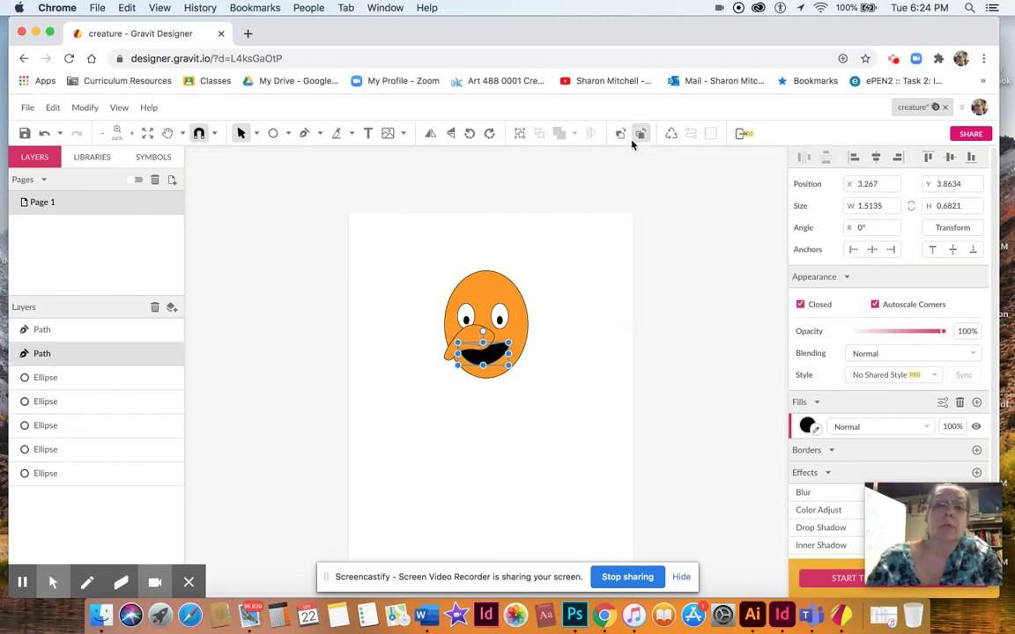
click(592, 233)
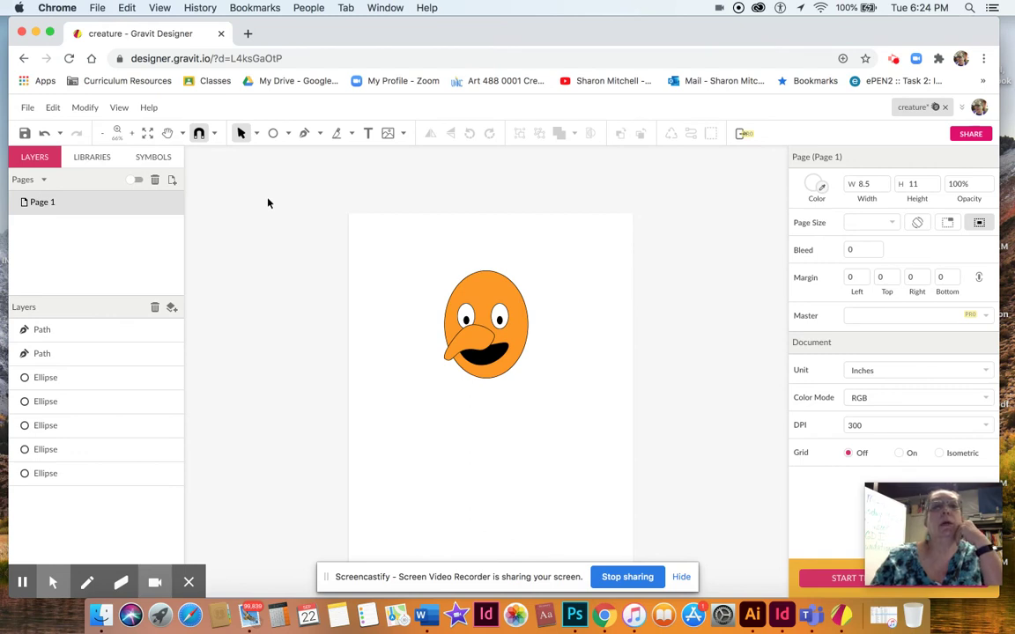
Draw a rectangle about 0.78 by 1.24 in on the page below the head and round its corners to about 0.34.
click(288, 134)
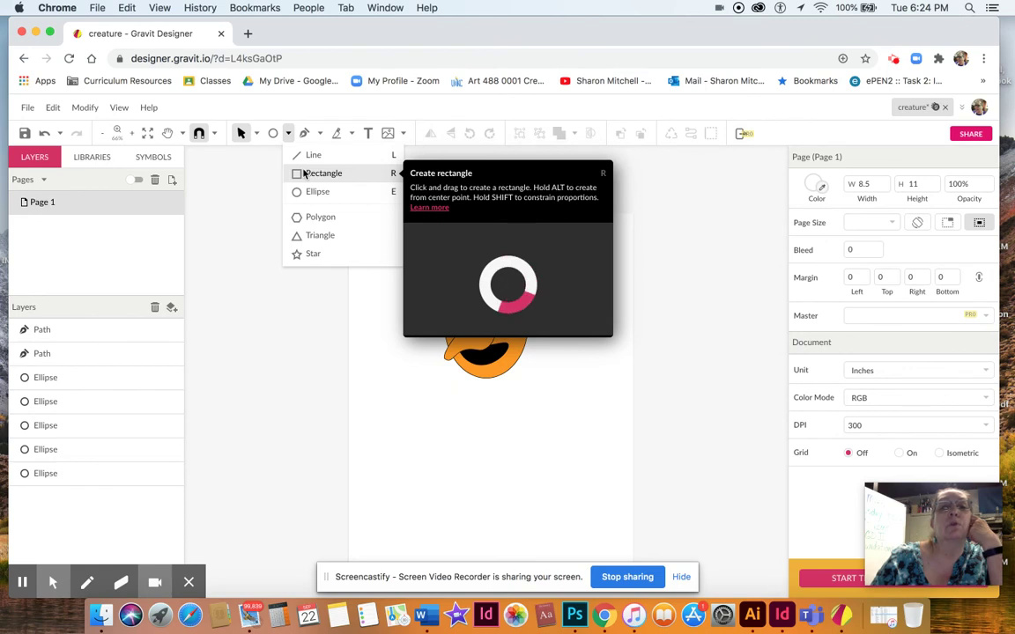
click(300, 172)
drag(410, 419, 437, 460)
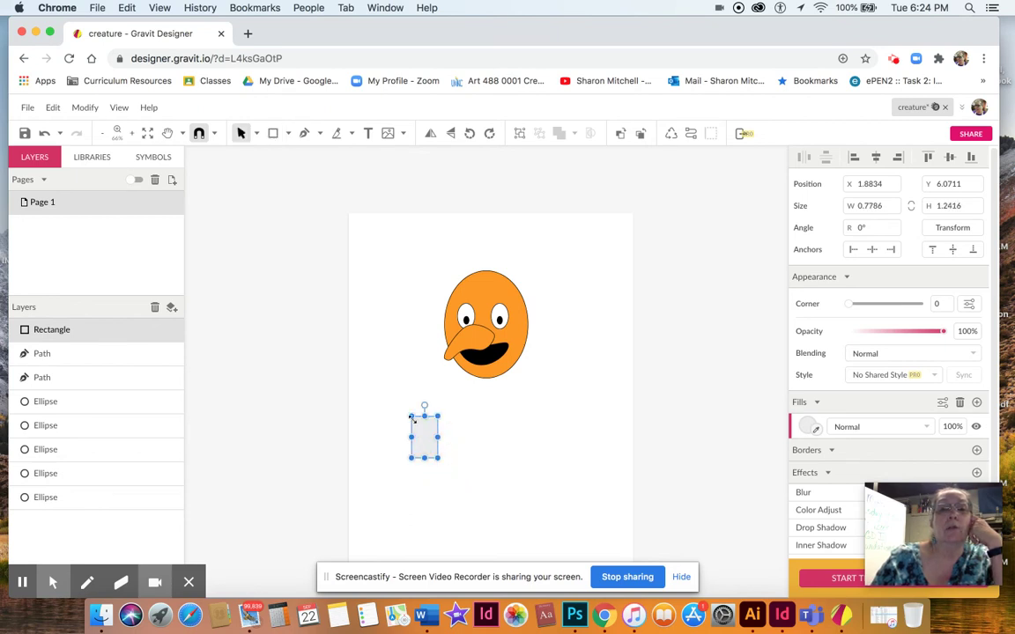
click(255, 134)
click(268, 172)
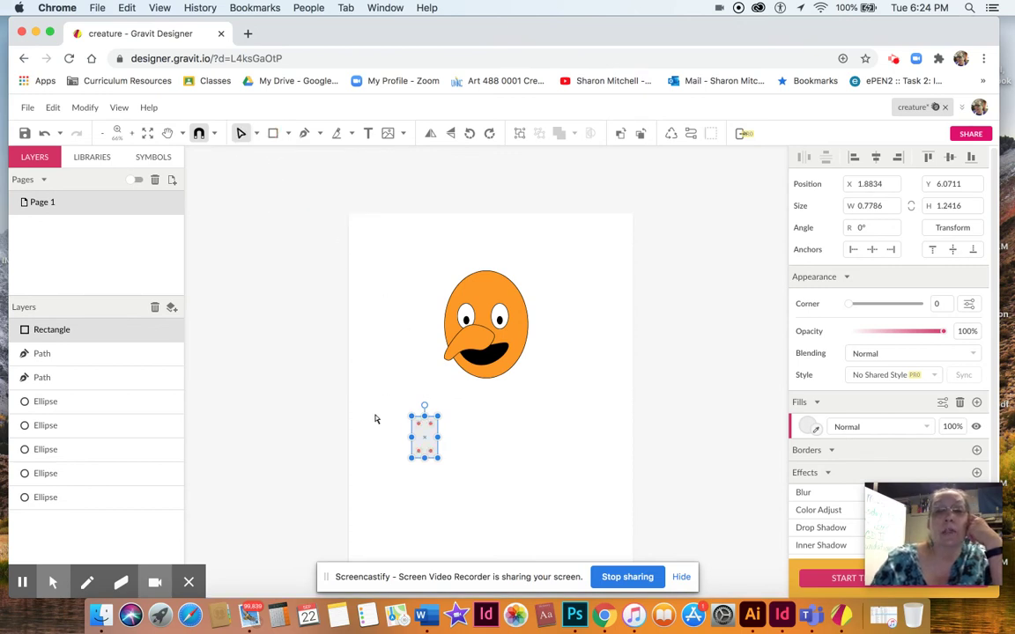
scroll(374, 420, up, 5)
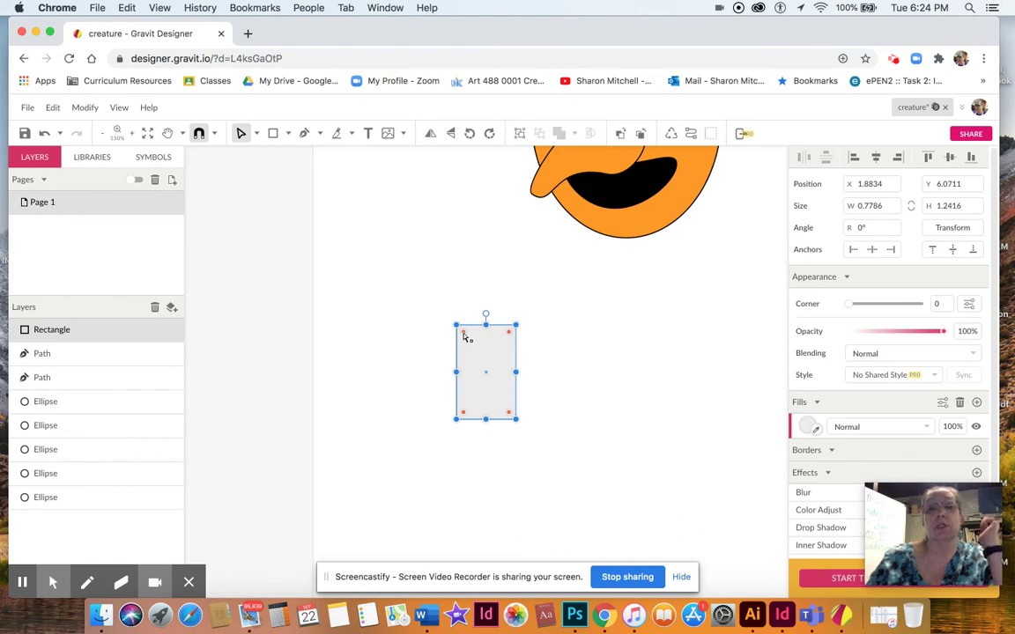
click(465, 336)
drag(466, 336, 476, 352)
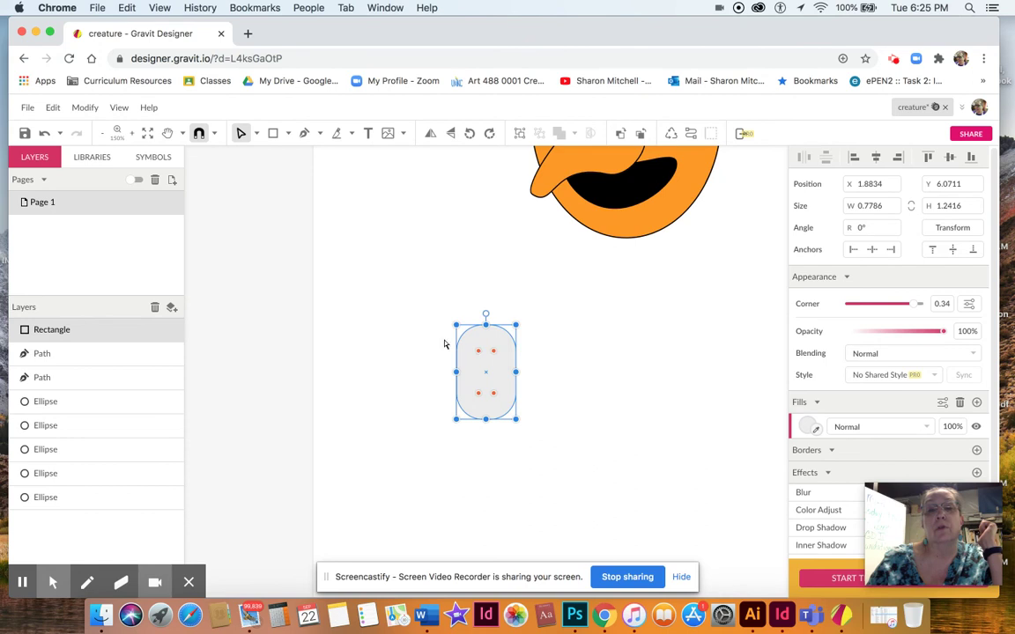
click(409, 339)
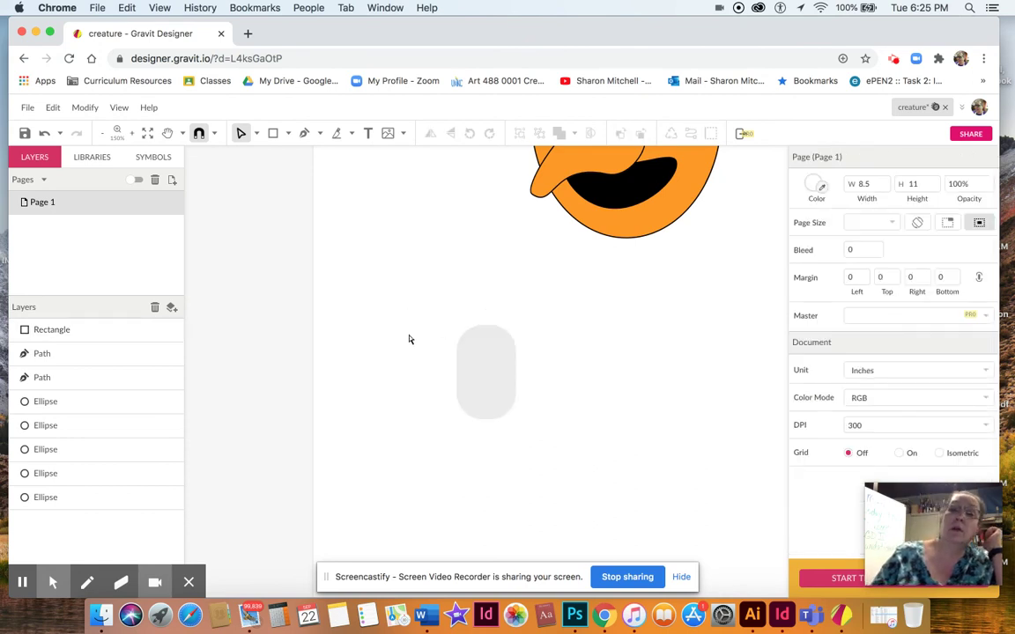
Fill the rounded rectangle dark red (#9F0C0C) and add a 1 pt black border.
click(471, 380)
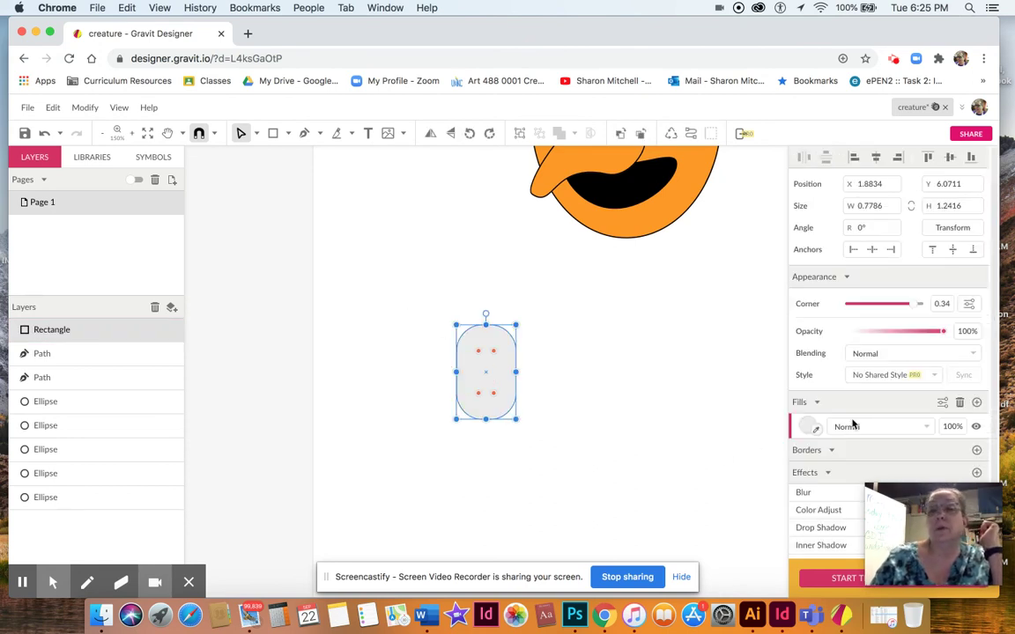
click(808, 426)
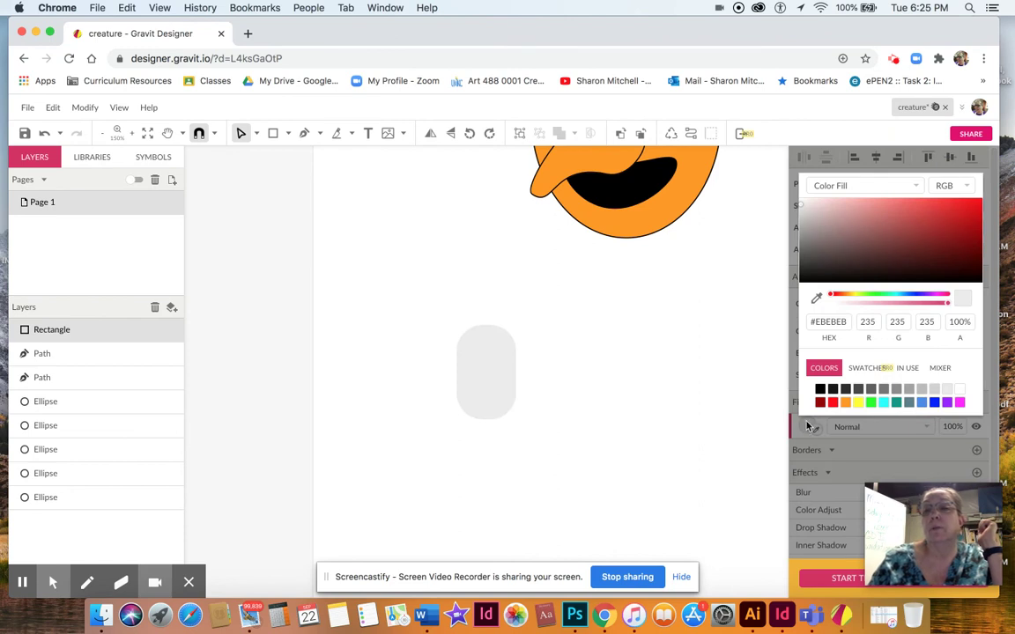
click(833, 402)
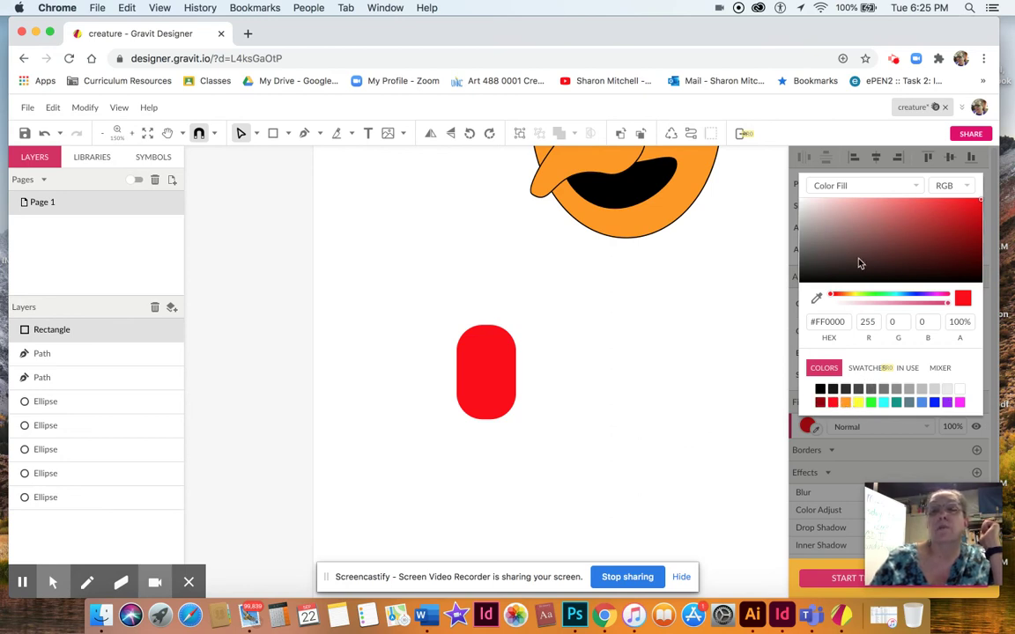
click(960, 256)
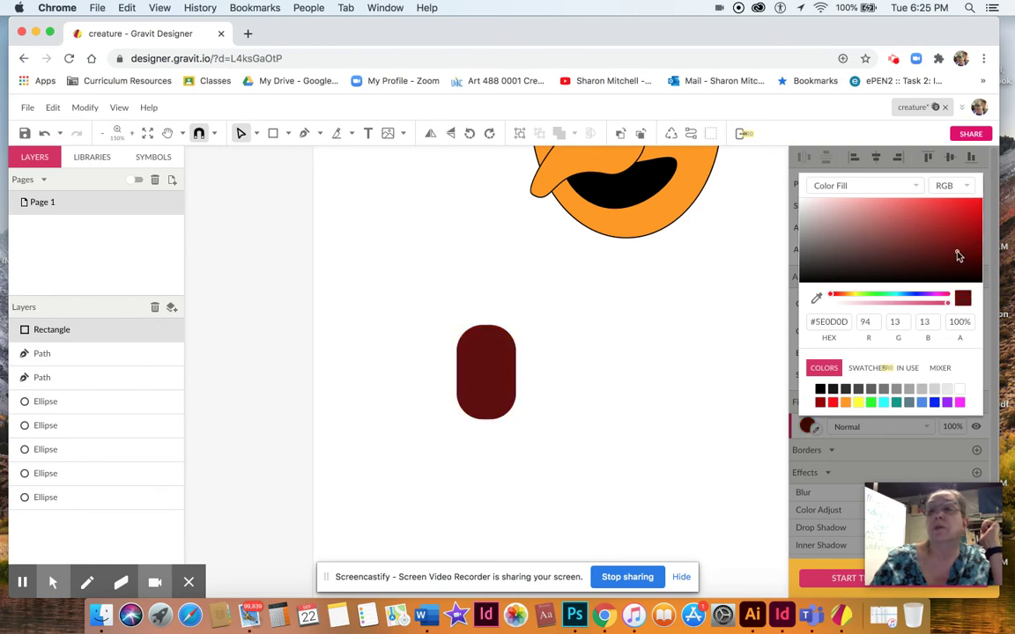
click(963, 240)
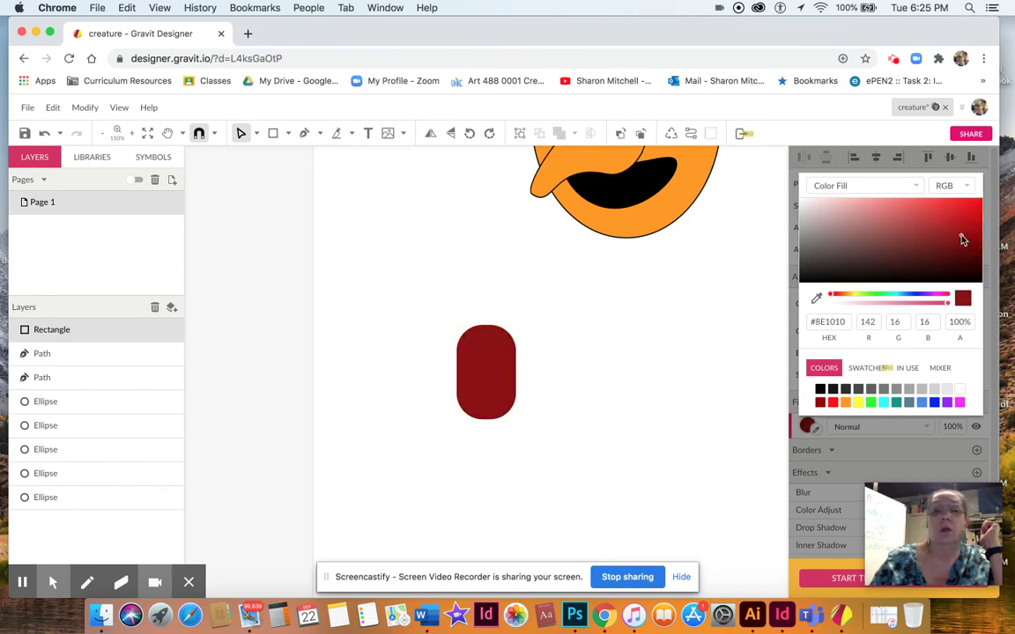
click(967, 228)
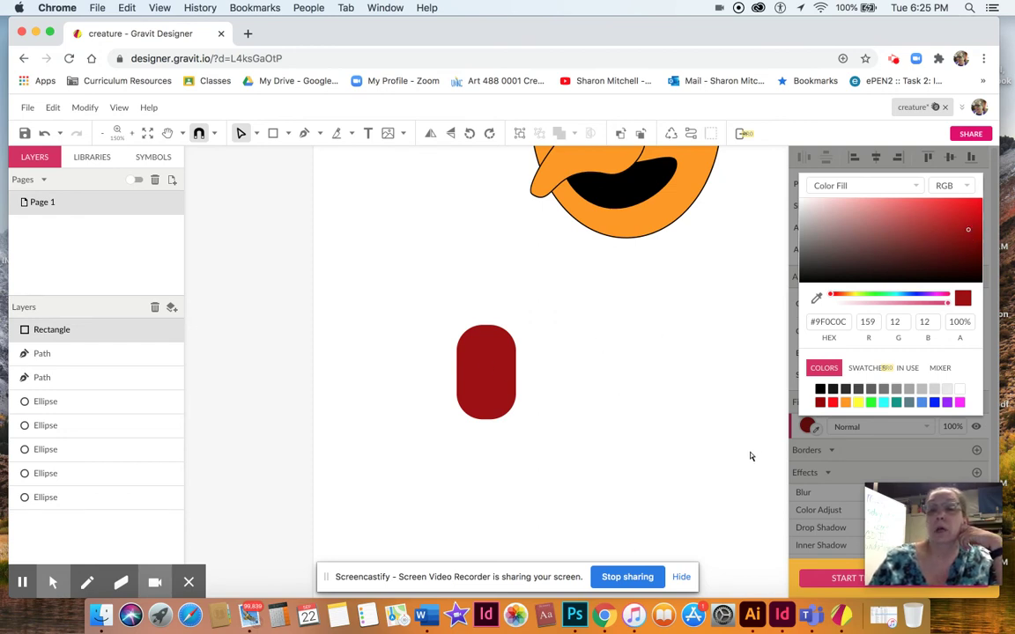
click(846, 454)
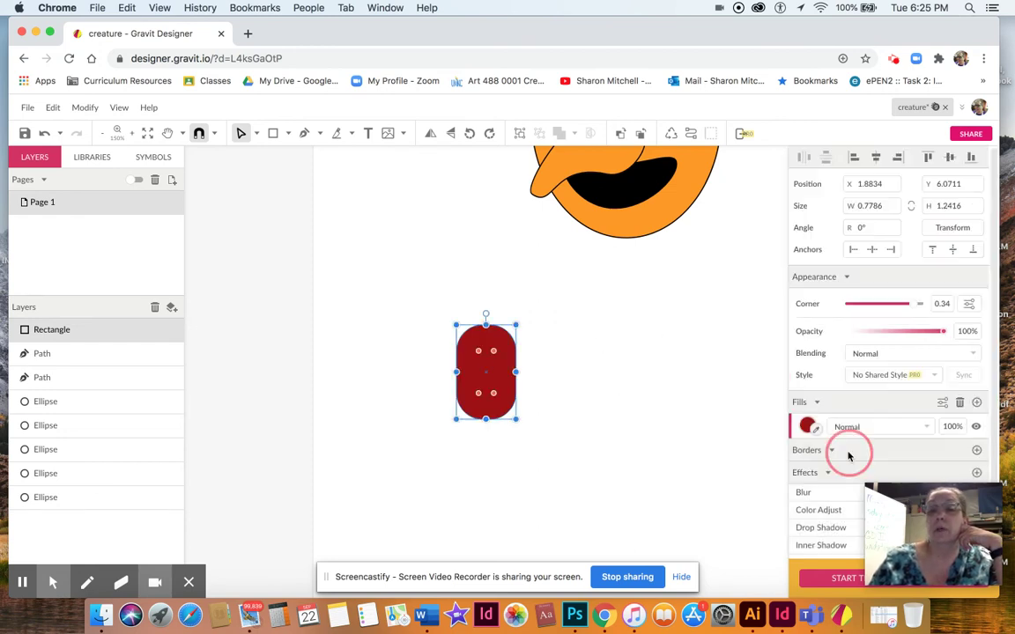
click(975, 451)
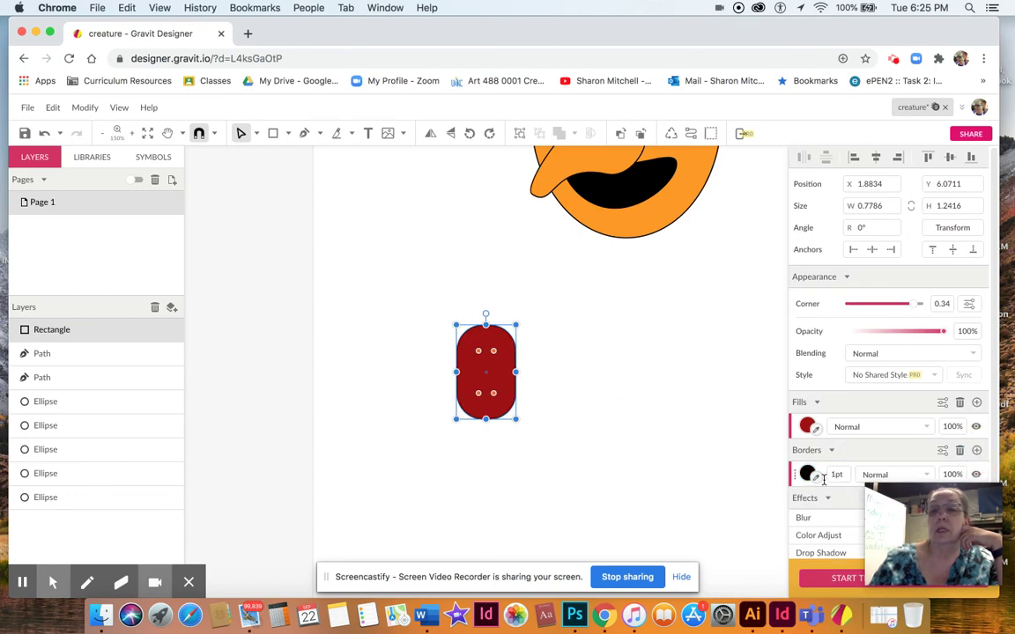
click(687, 443)
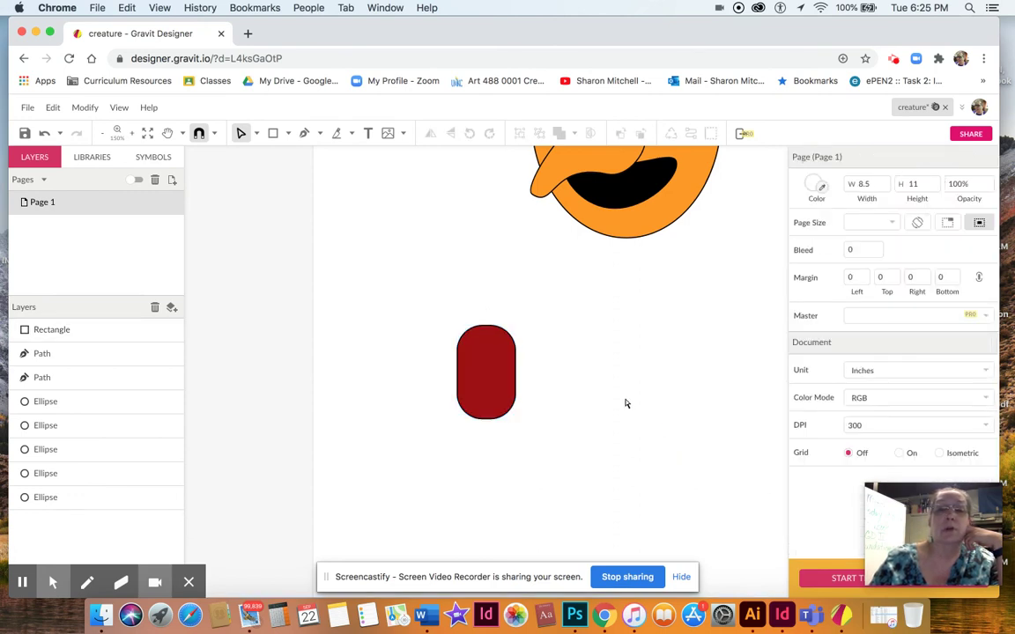
Place the red tongue over the mouth, rotated to about 39.8° and scaled down to about 0.67 by 0.71 in.
click(256, 133)
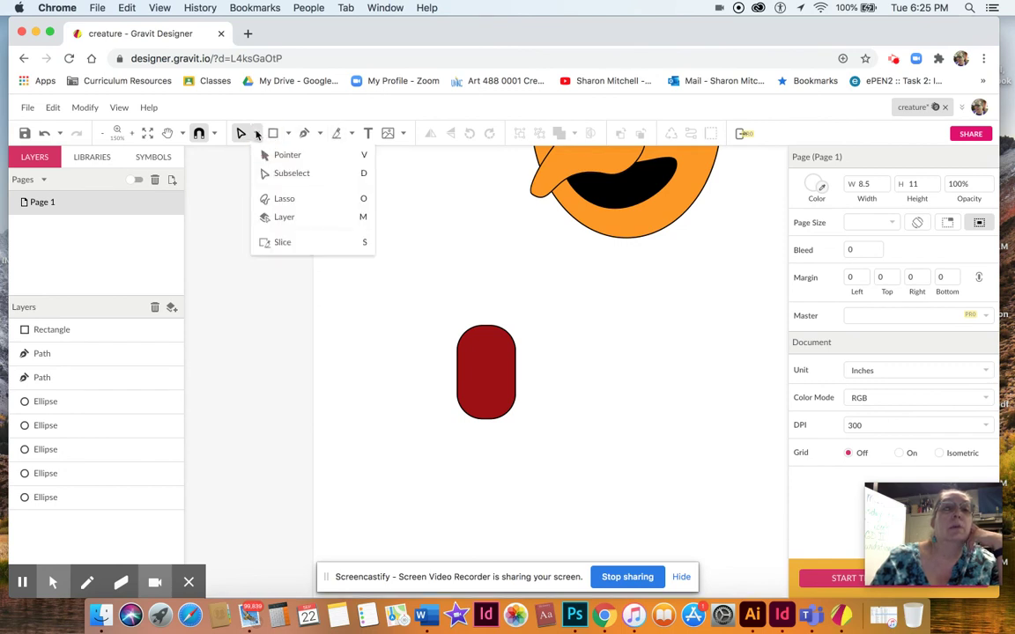
click(267, 154)
scroll(453, 242, up, 5)
scroll(453, 242, left, 5)
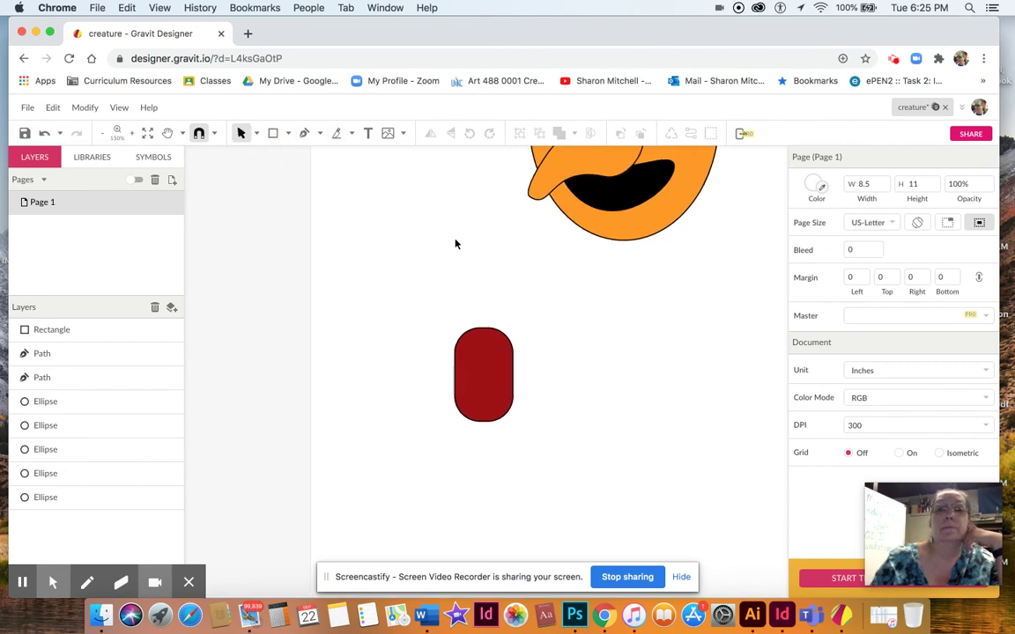
drag(392, 458, 522, 313)
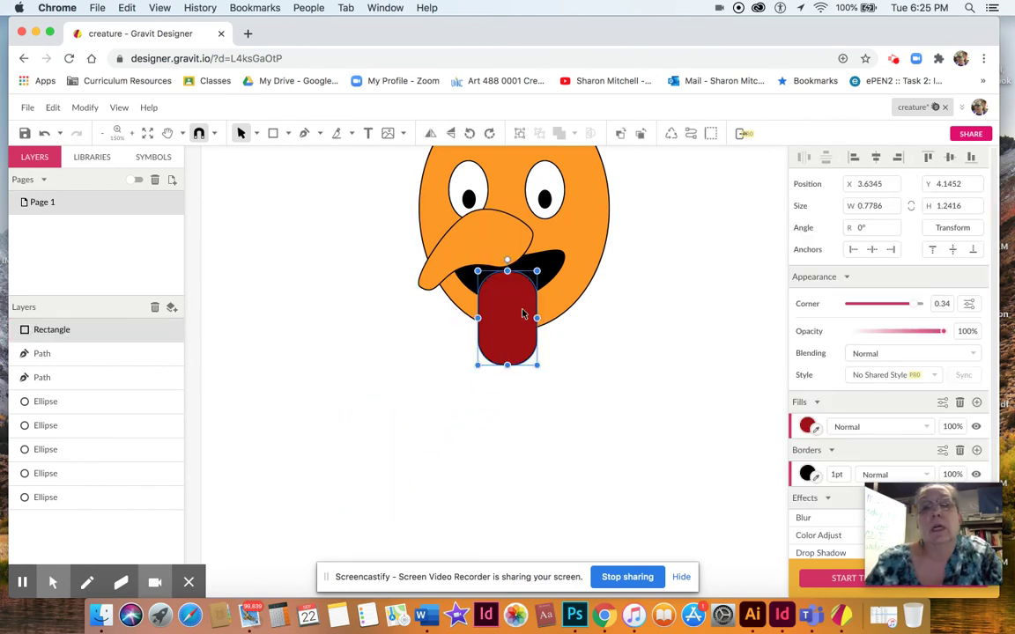
drag(541, 370, 585, 342)
click(527, 328)
drag(530, 325, 534, 319)
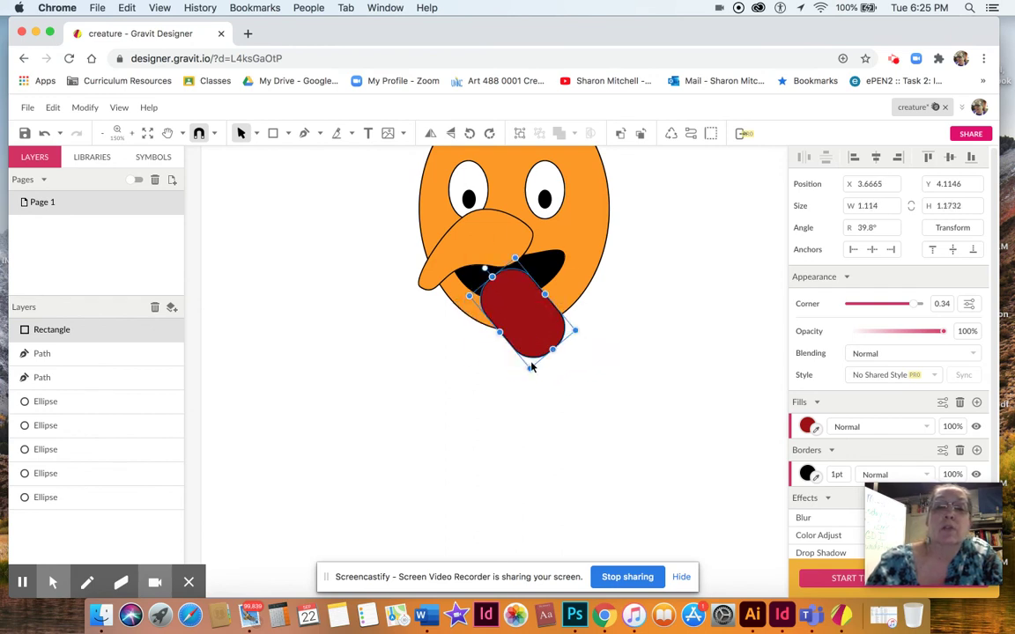
drag(528, 368, 529, 329)
click(598, 374)
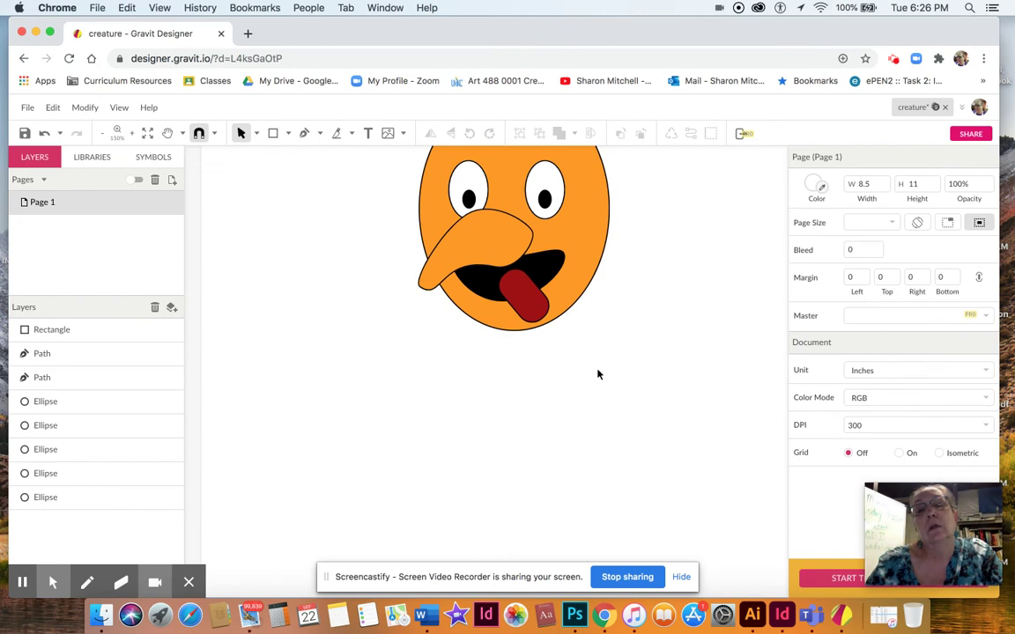
Send the red tongue backward two levels, behind the nose and the black mouth.
click(526, 288)
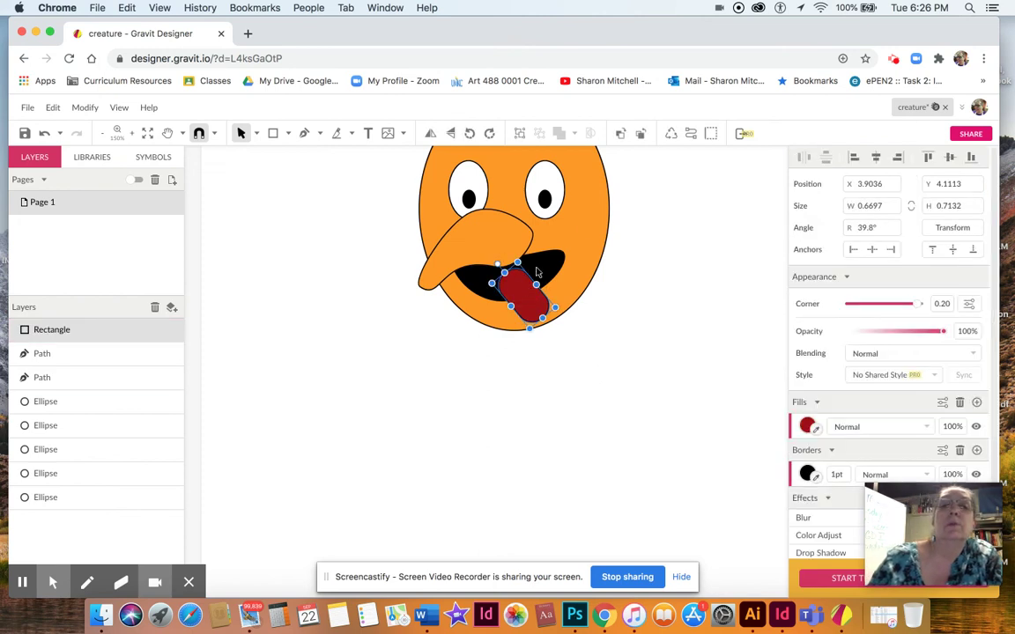
click(642, 134)
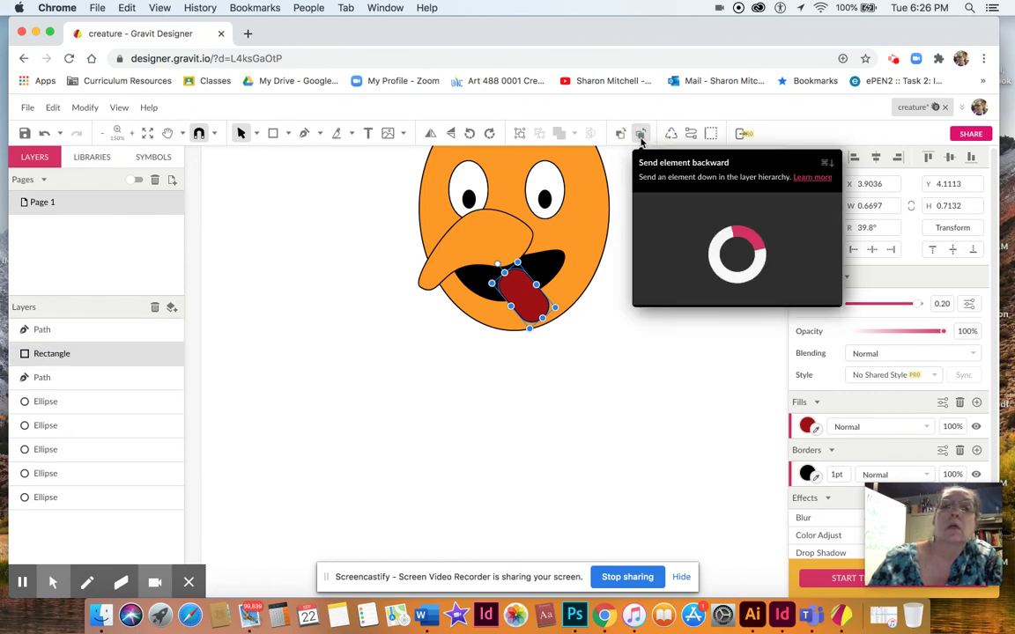
click(641, 134)
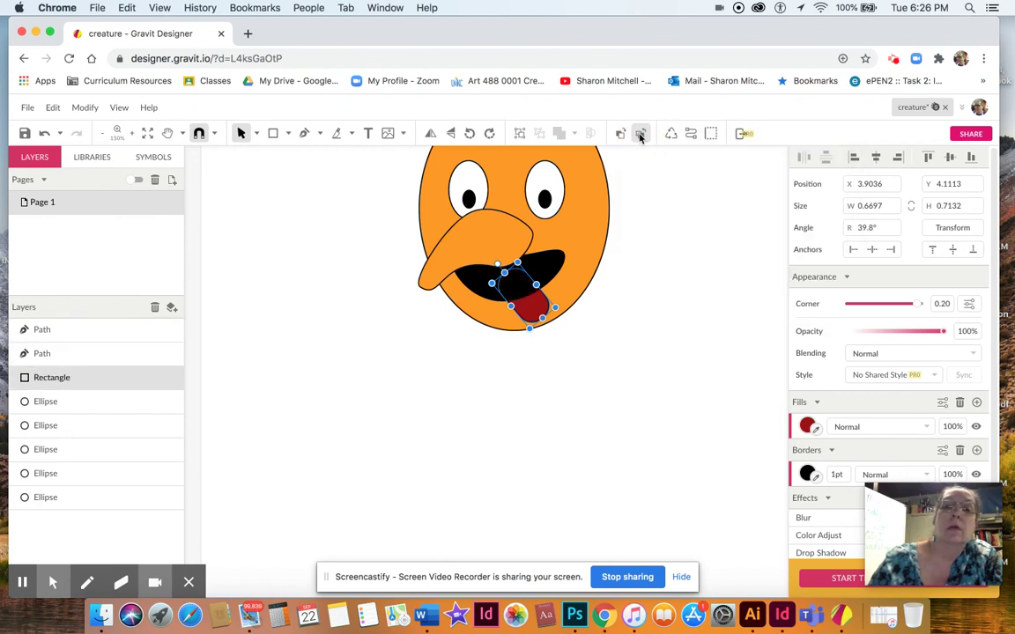
click(677, 314)
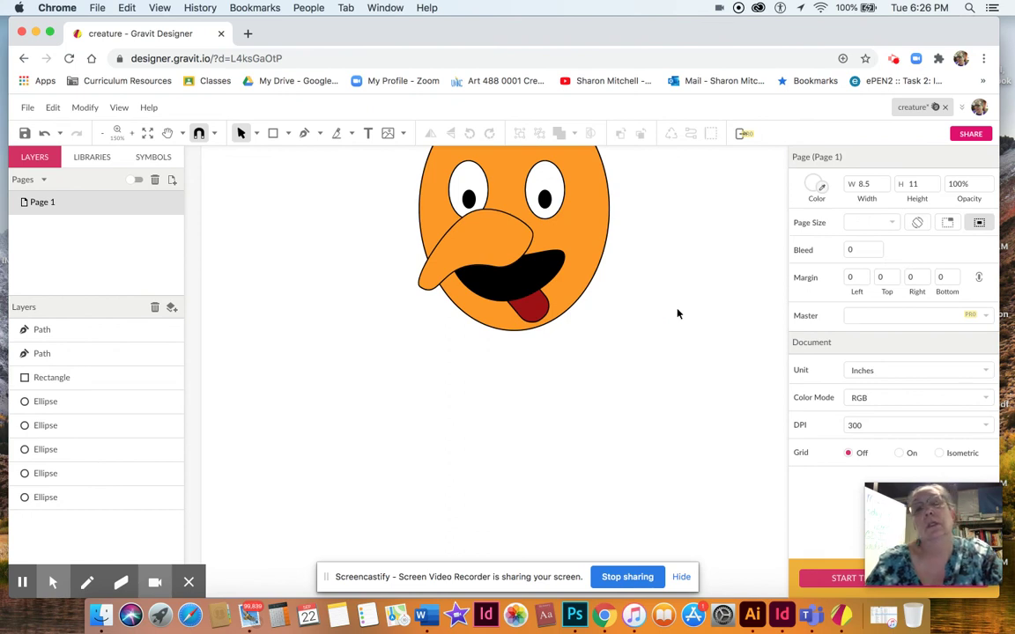
Bring the red tongue forward one level, in front of the black mouth, and shrink it to about 0.46 by 0.45 in.
scroll(678, 314, up, 3)
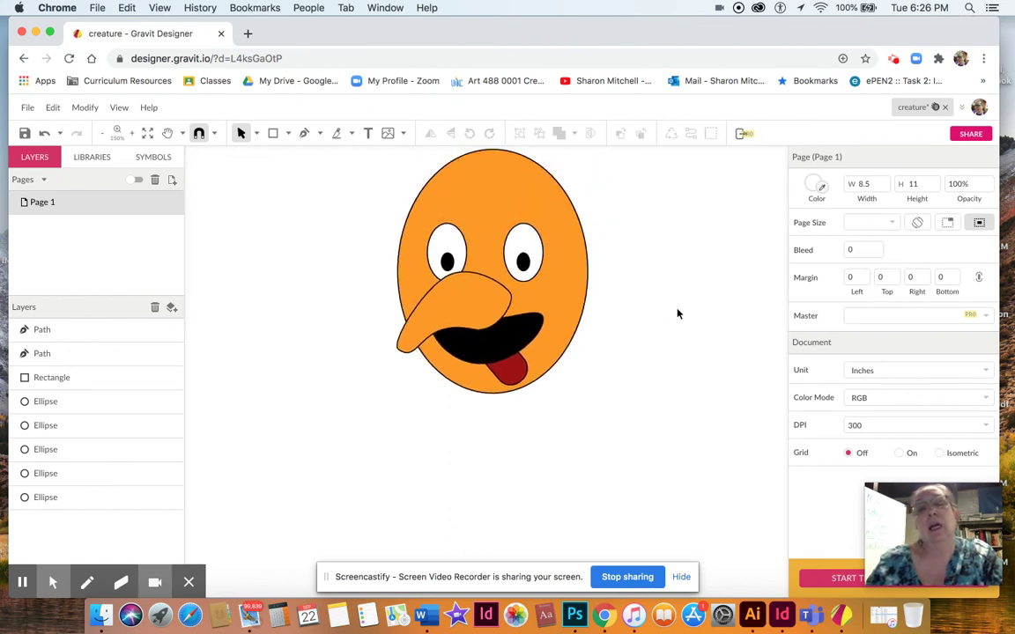
click(521, 373)
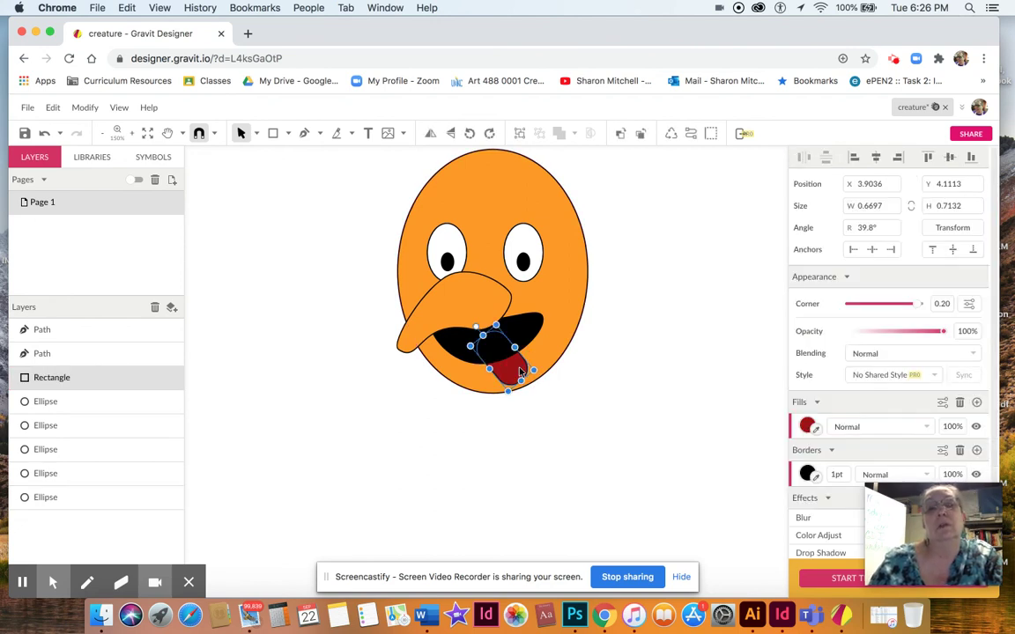
click(621, 133)
drag(520, 380, 500, 358)
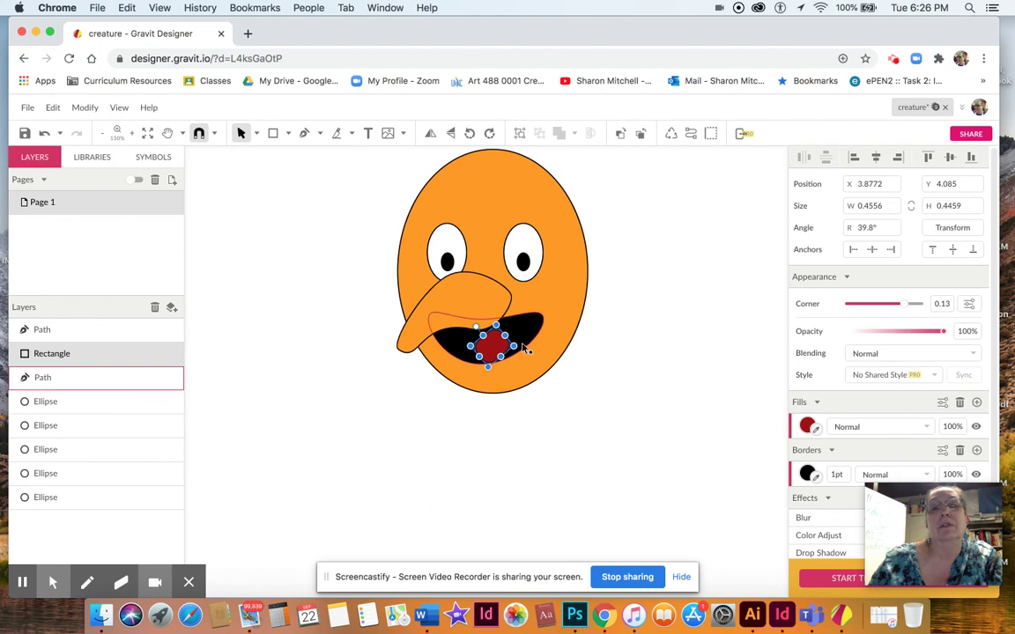
Shift the red tongue slightly left inside the mouth and rotate it to about 8°.
drag(502, 349, 496, 352)
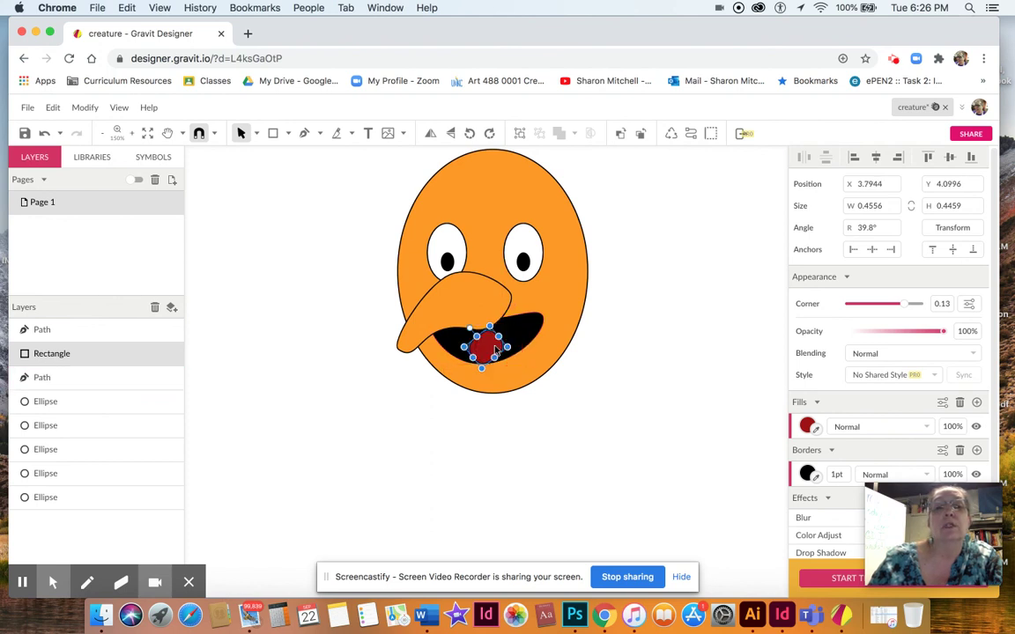
drag(481, 370, 522, 364)
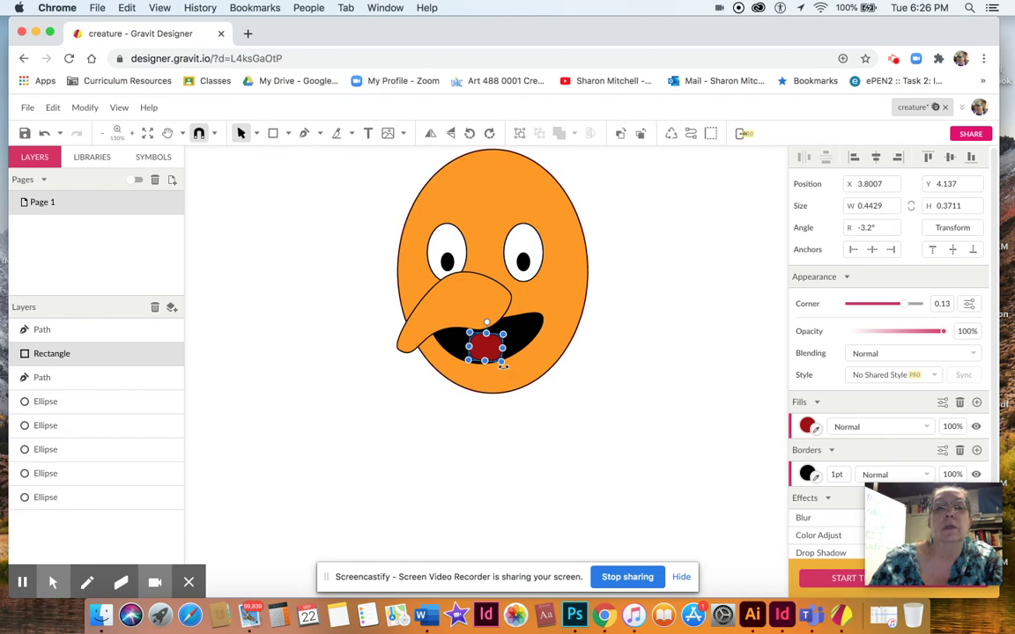
drag(511, 365, 504, 367)
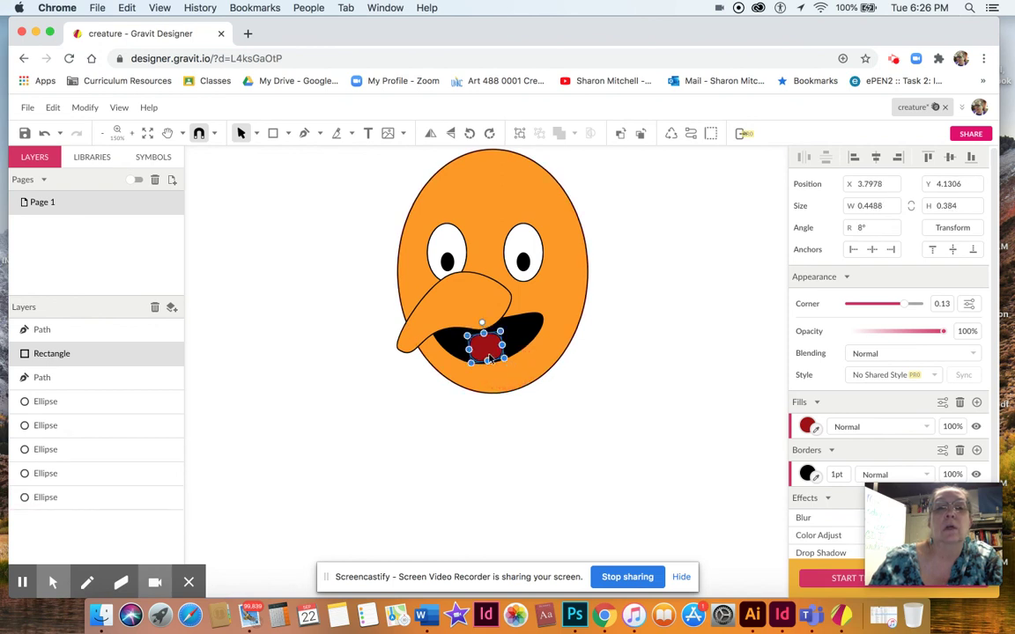
click(650, 391)
Group the orange head with its eyes, nose, mouth and tongue into a single object.
scroll(650, 392, down, 2)
scroll(651, 392, up, 3)
scroll(650, 391, down, 2)
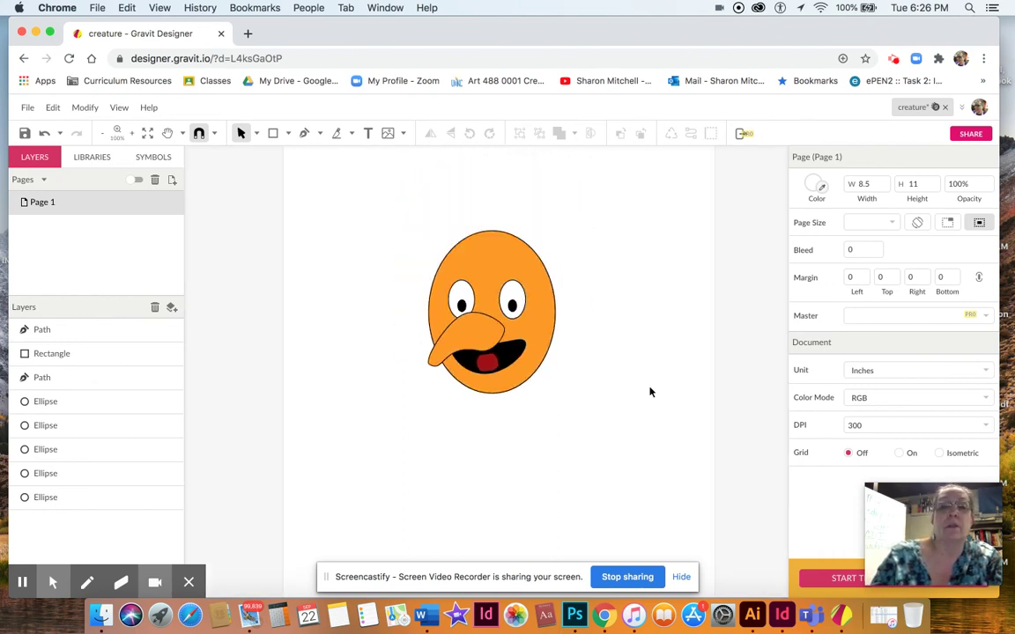
scroll(650, 392, down, 2)
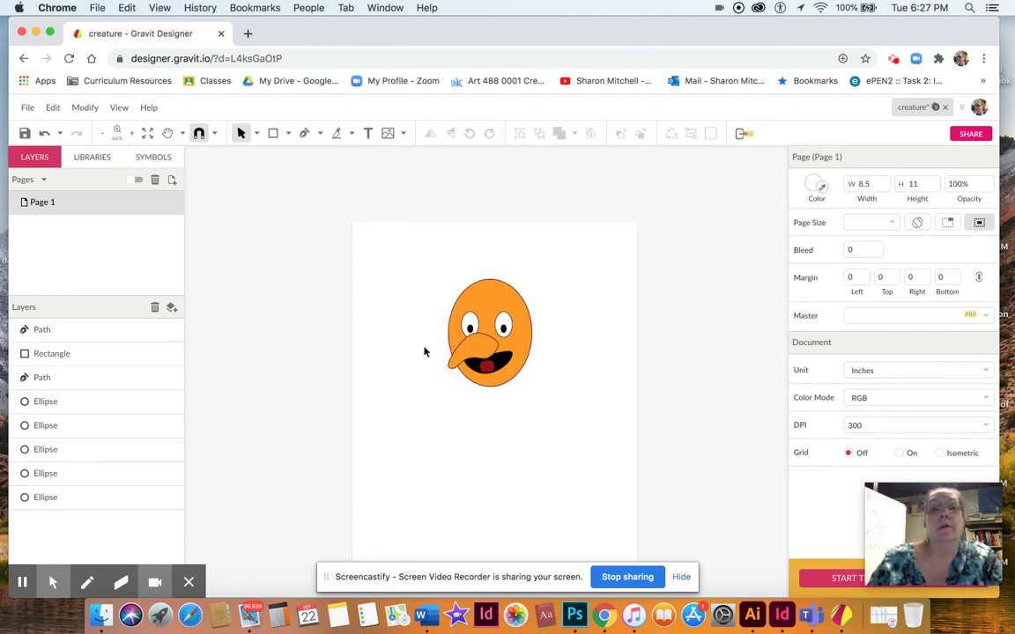
drag(428, 270, 549, 414)
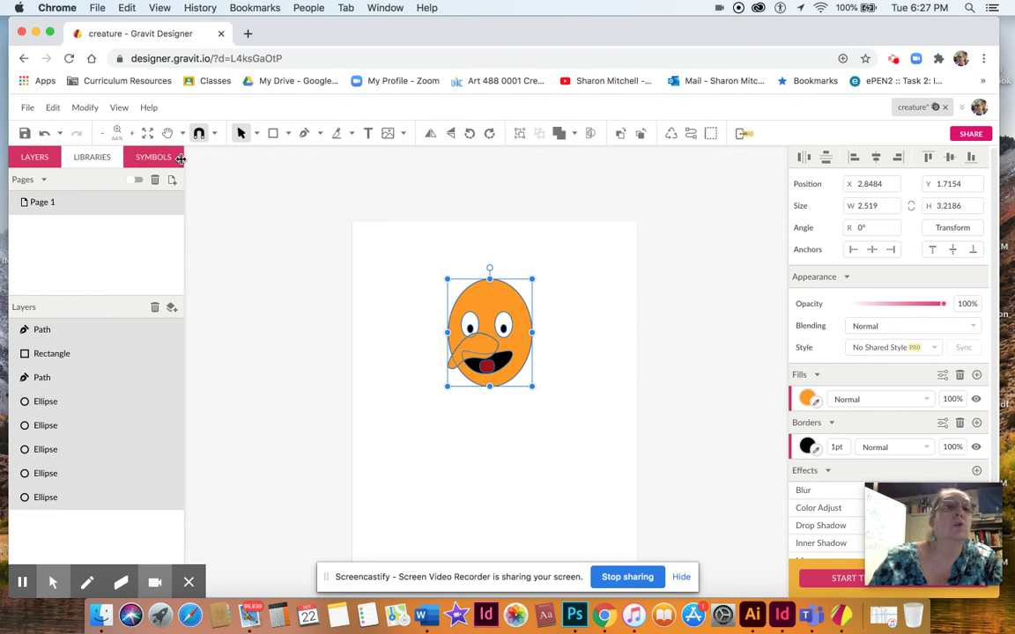
click(85, 107)
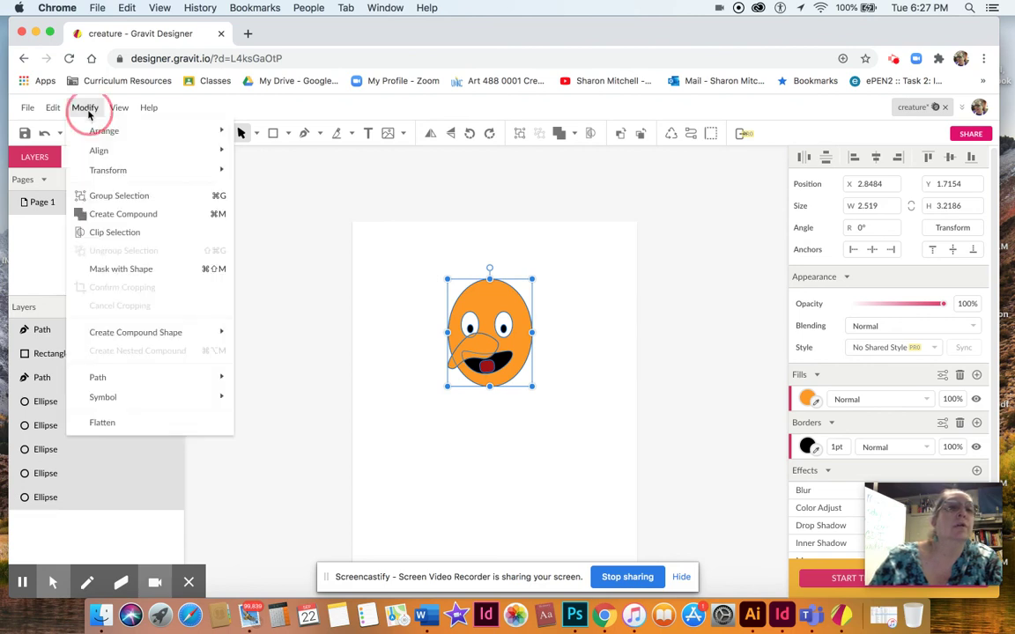
click(107, 196)
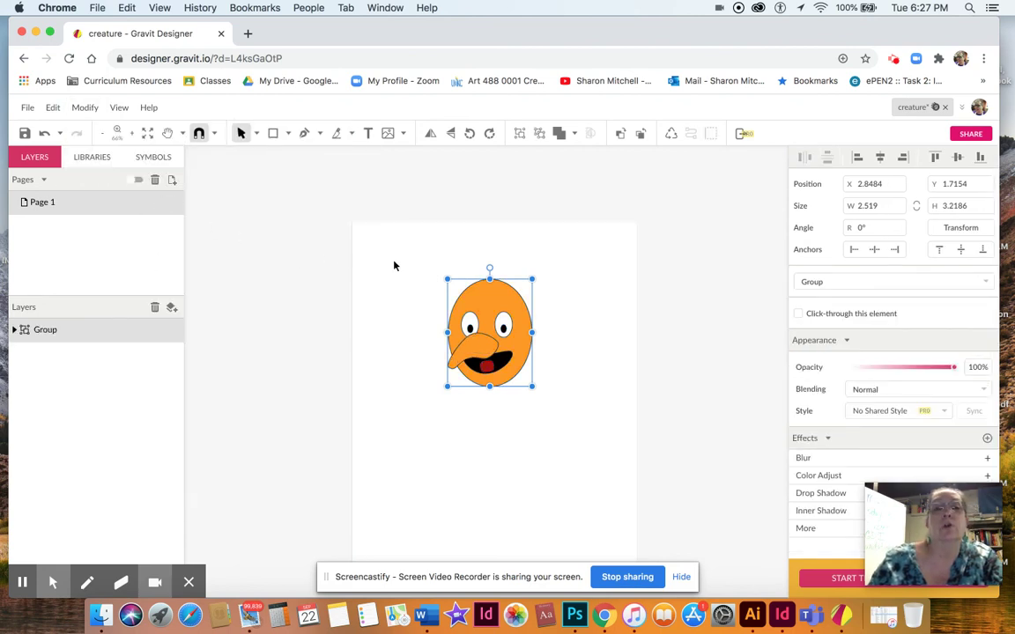
Move the grouped head slightly up and to the left on the page and save the document.
click(390, 265)
mouse_move(475, 294)
mouse_down()
mouse_move(460, 282)
mouse_move(503, 265)
mouse_move(506, 275)
mouse_move(464, 267)
mouse_move(464, 279)
mouse_up()
click(586, 329)
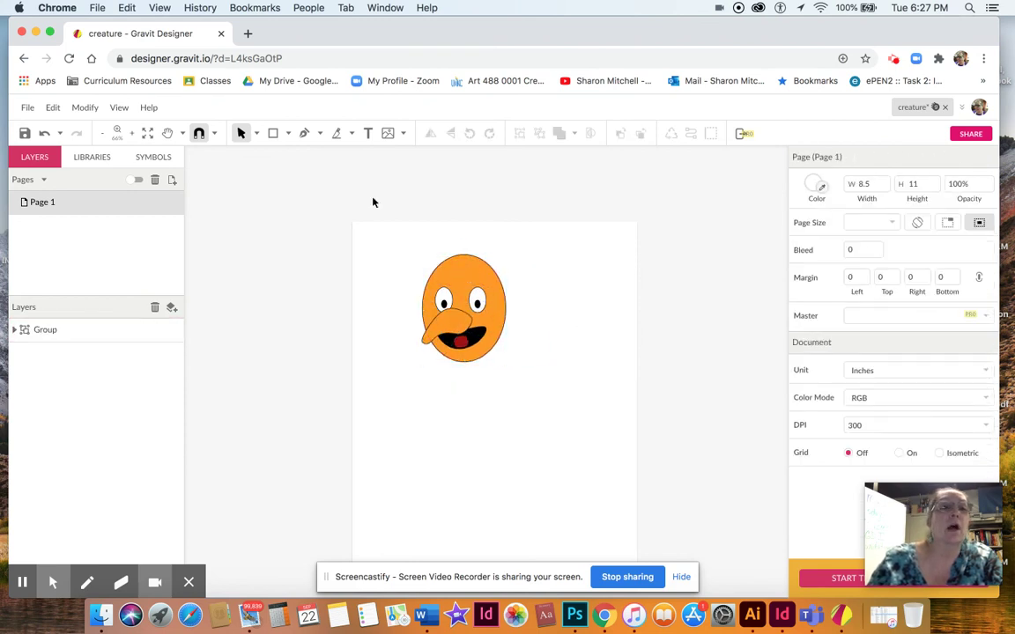
click(25, 134)
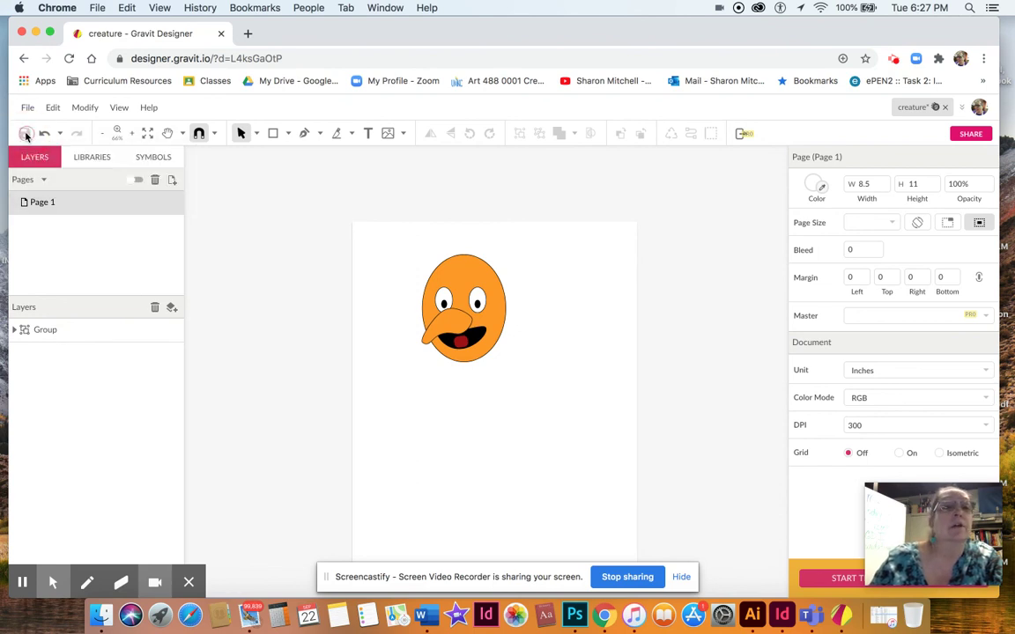